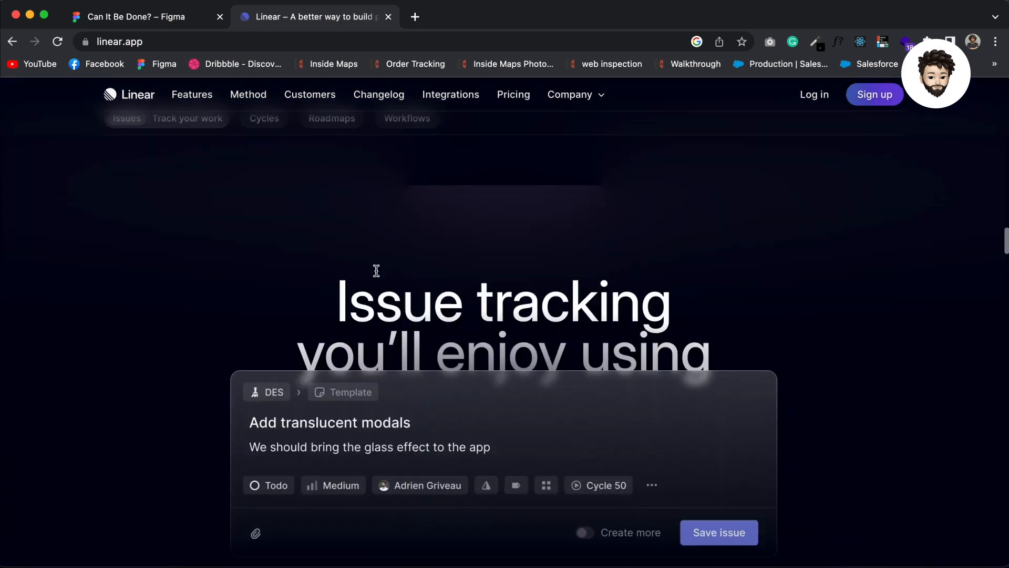
Open the Features page of the Linear website and examine the glow effect on its feature cards
scroll(377, 276, down, 10)
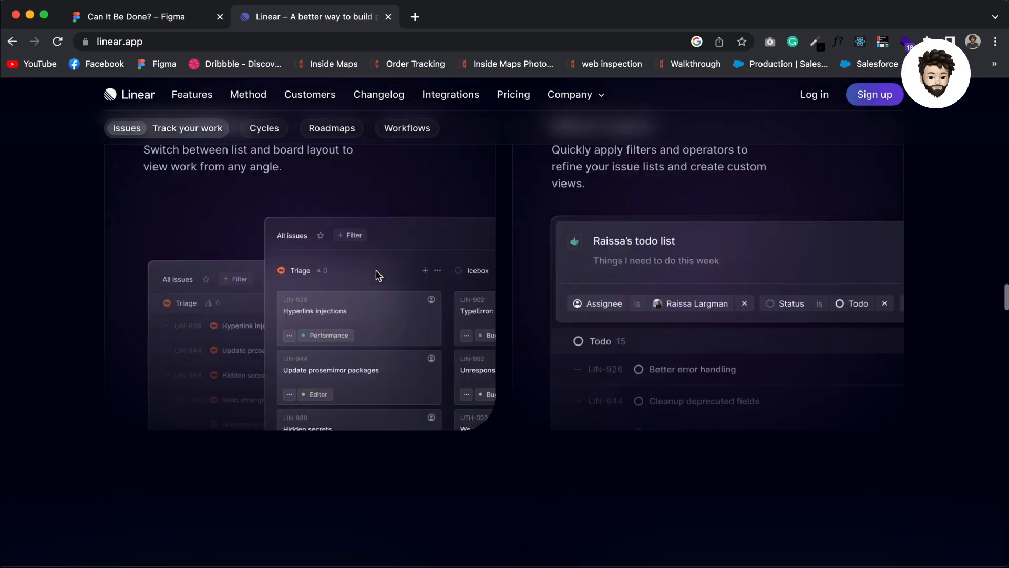
scroll(377, 275, up, 20)
scroll(378, 275, up, 8)
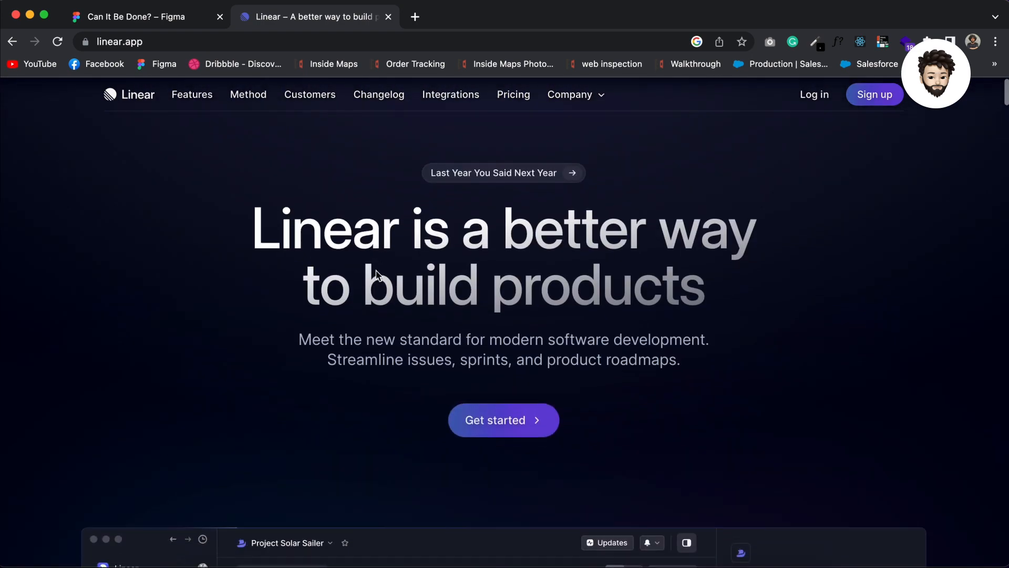
click(204, 99)
scroll(384, 341, down, 6)
scroll(386, 342, down, 10)
scroll(386, 341, up, 5)
scroll(387, 342, down, 3)
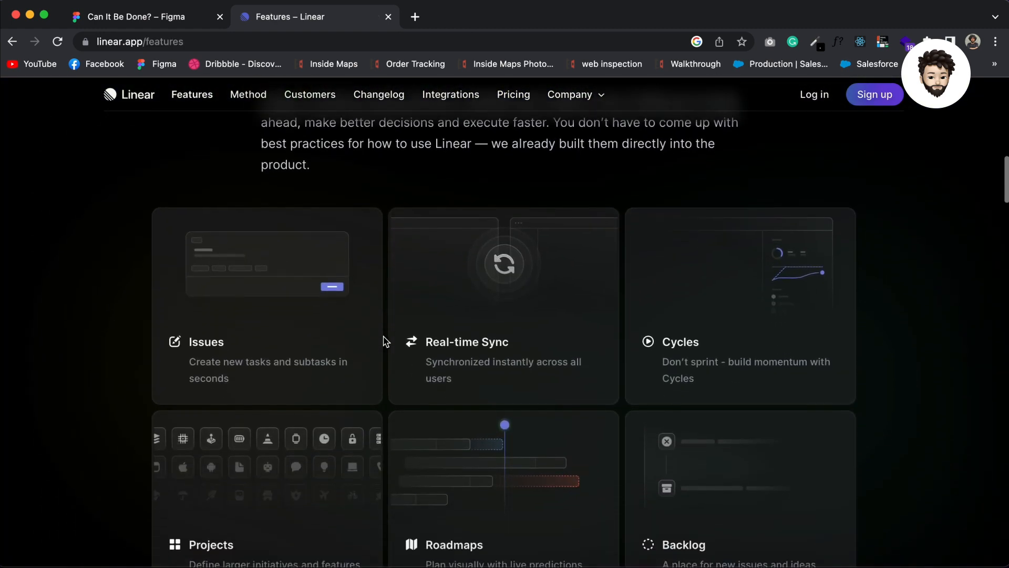
scroll(384, 341, down, 1)
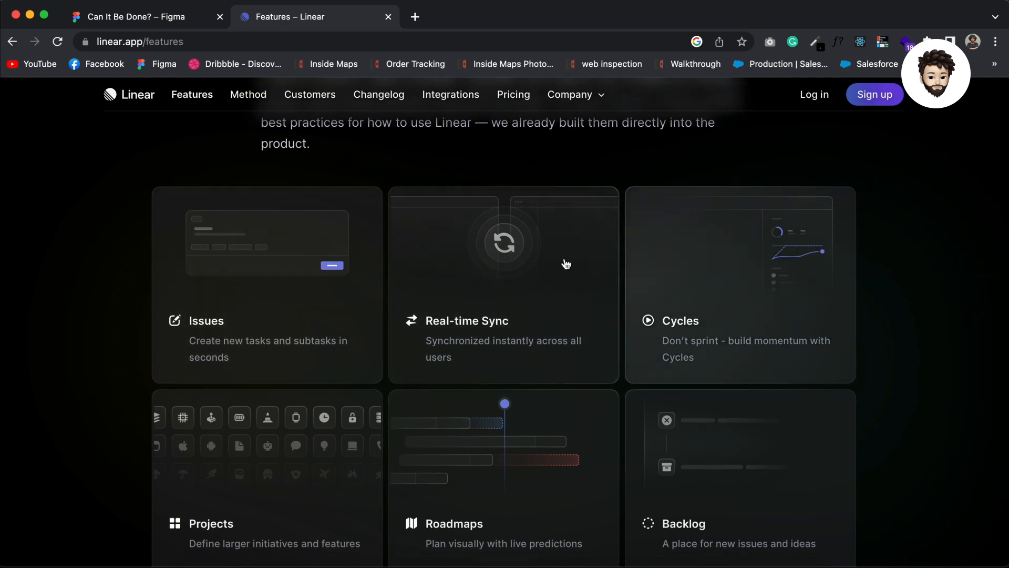
scroll(349, 252, up, 5)
scroll(244, 203, down, 1)
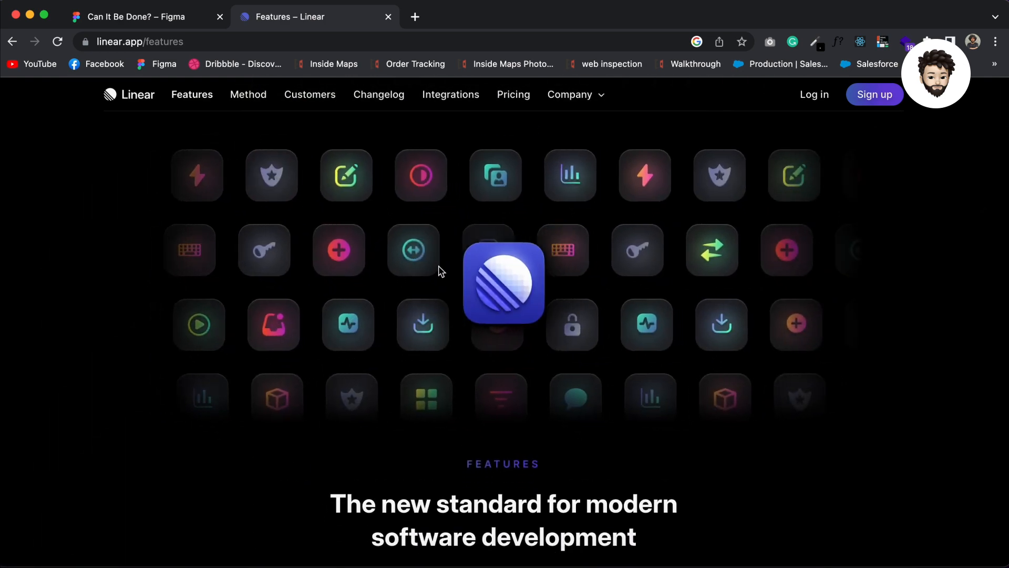
scroll(445, 270, down, 1)
scroll(445, 270, up, 1)
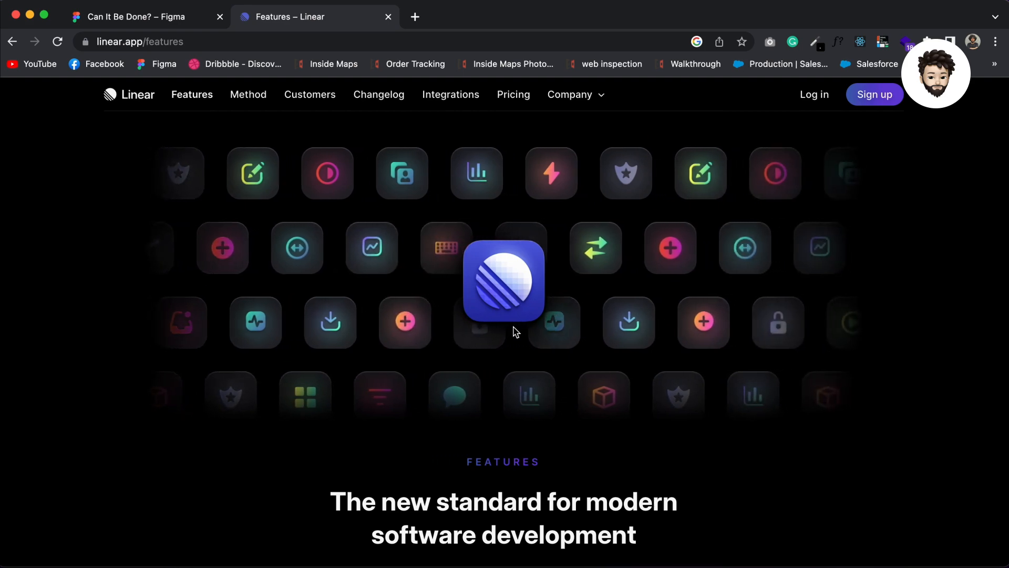
scroll(515, 331, down, 10)
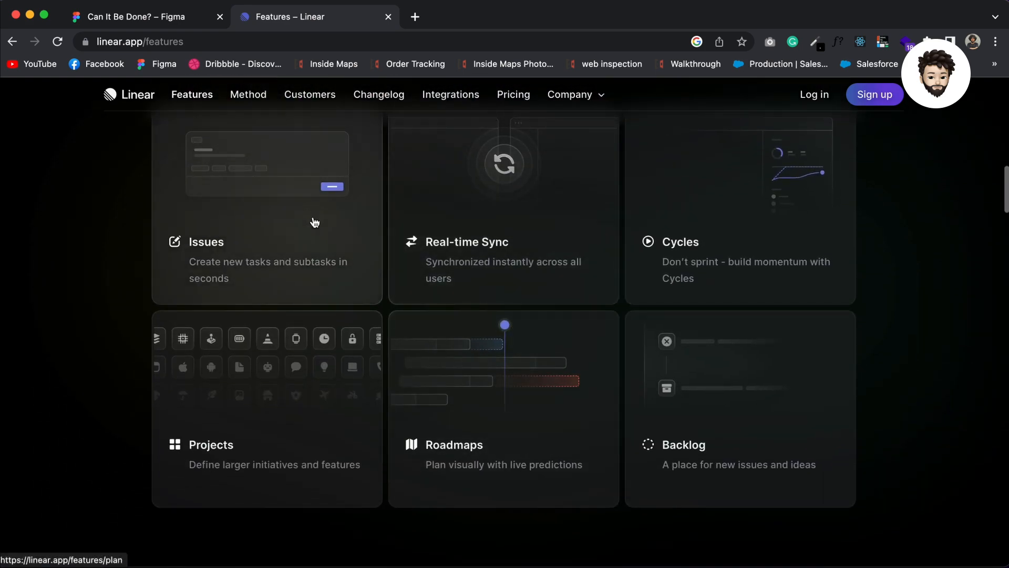
scroll(380, 254, up, 1)
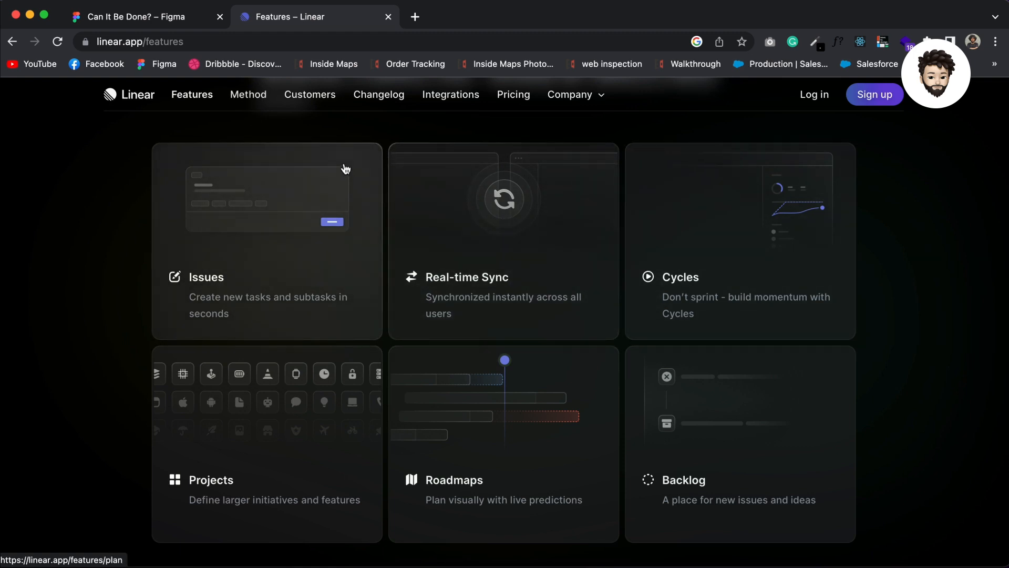
Switch to the Figma file and compare the recreated Issues card with the original card on the Linear site
click(163, 20)
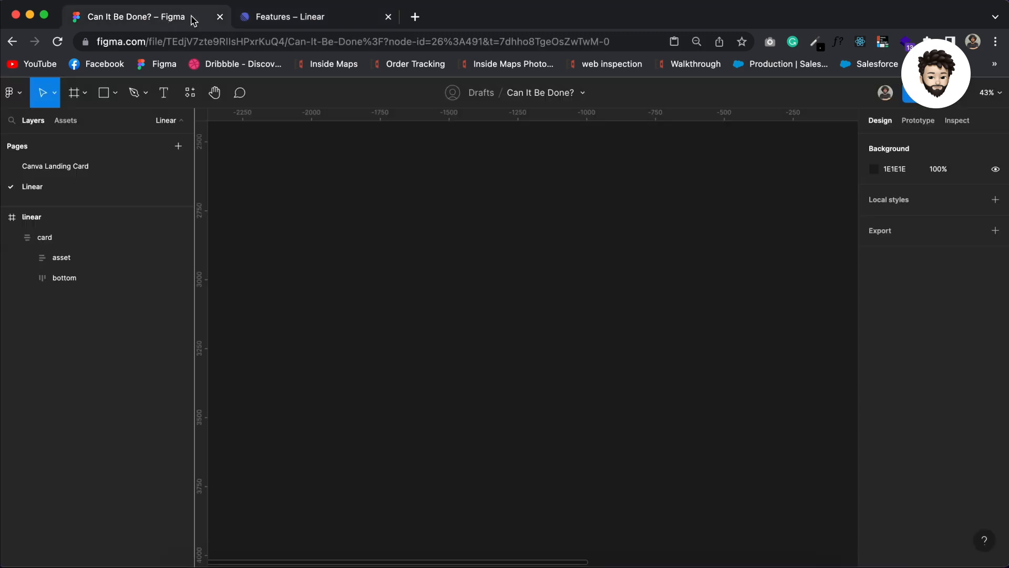
scroll(606, 281, right, 10)
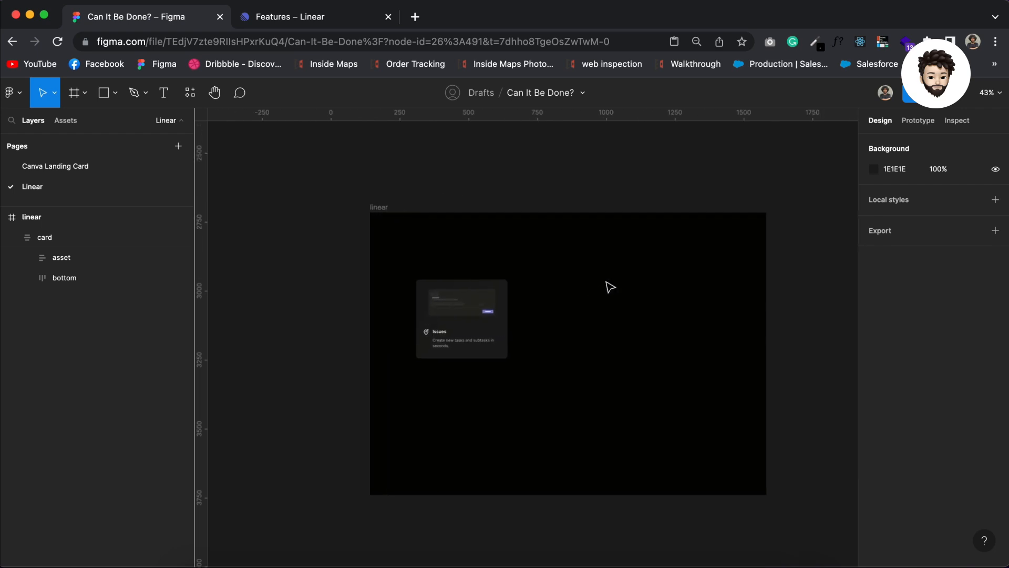
scroll(490, 287, up, 4)
scroll(494, 292, up, 10)
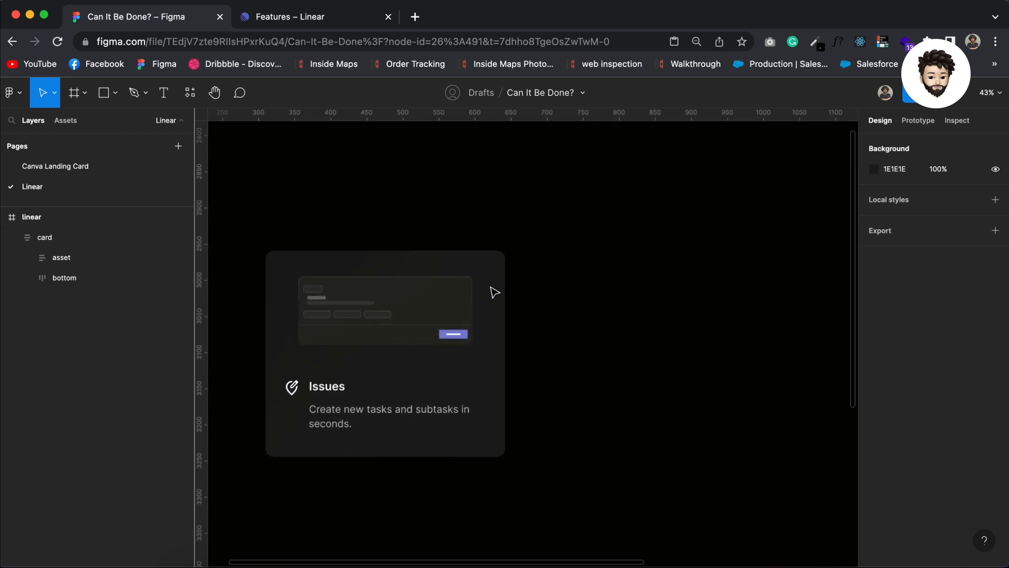
scroll(494, 292, down, 2)
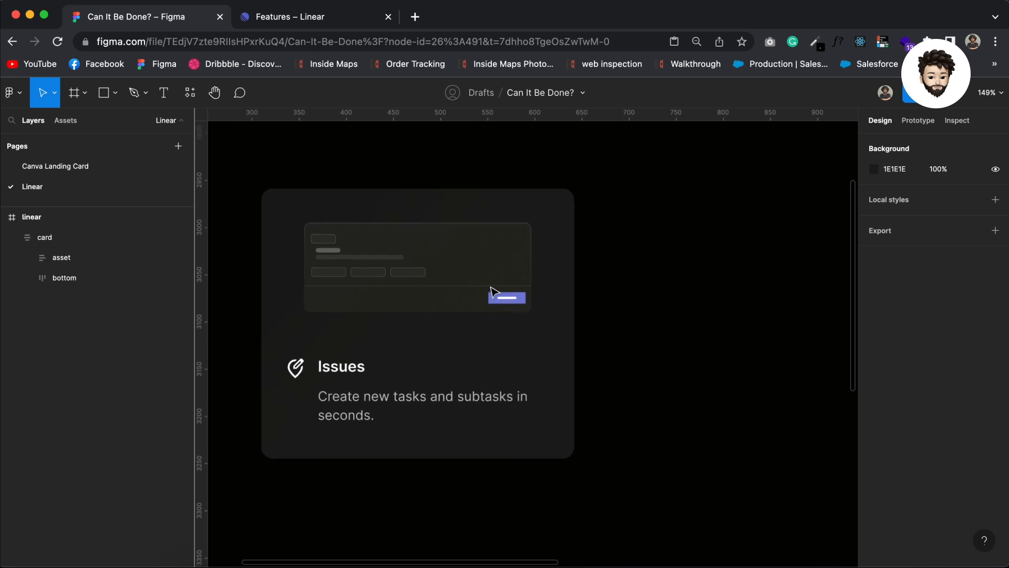
click(338, 23)
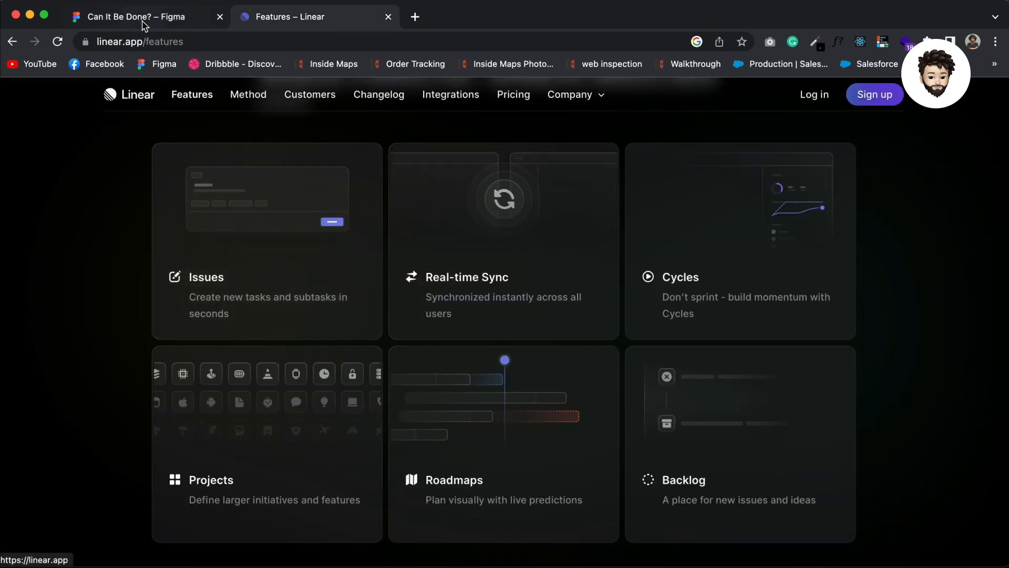
click(174, 20)
scroll(434, 290, left, 5)
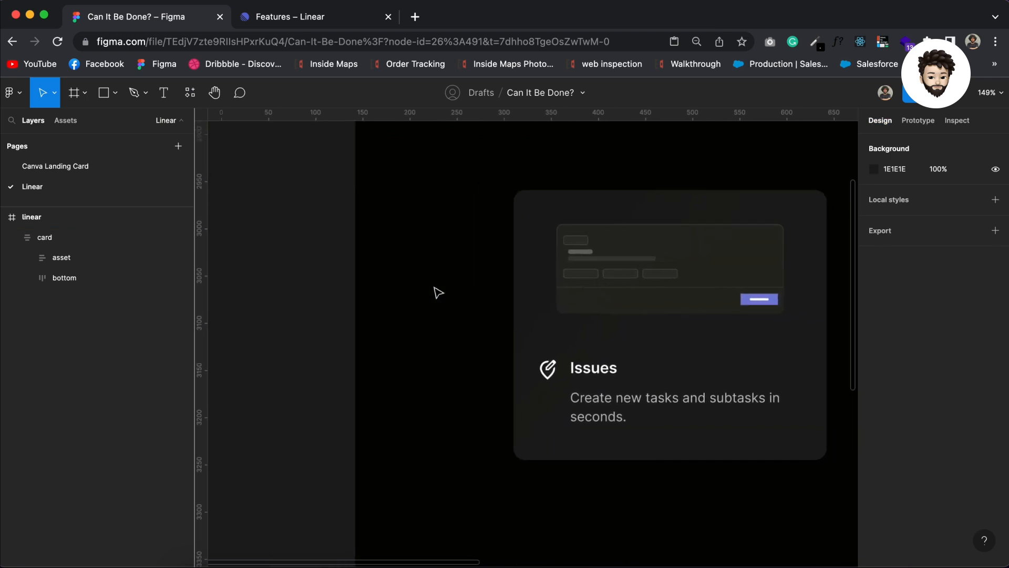
scroll(435, 291, right, 2)
scroll(436, 291, down, 3)
scroll(437, 292, up, 3)
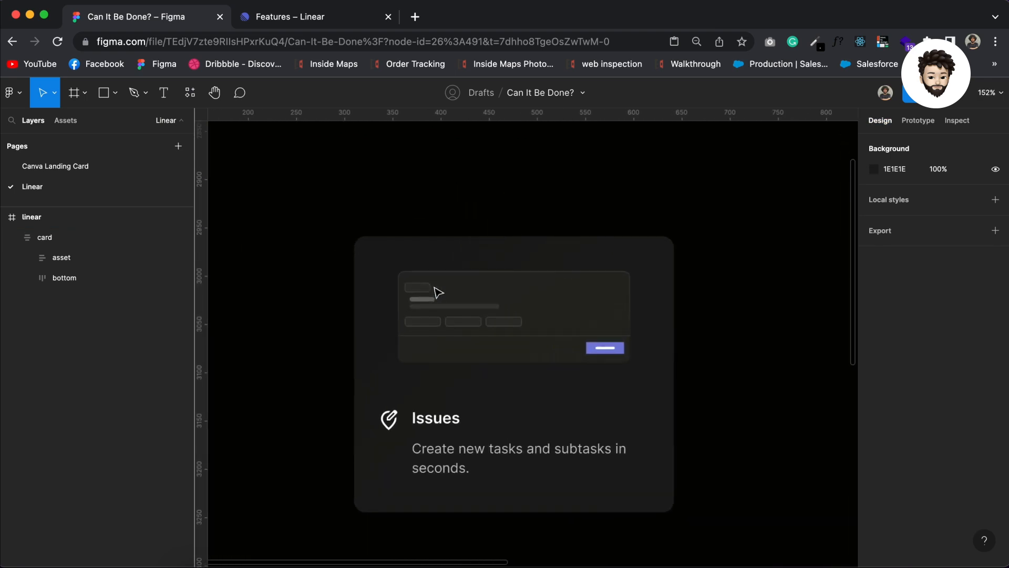
scroll(442, 296, right, 2)
click(462, 356)
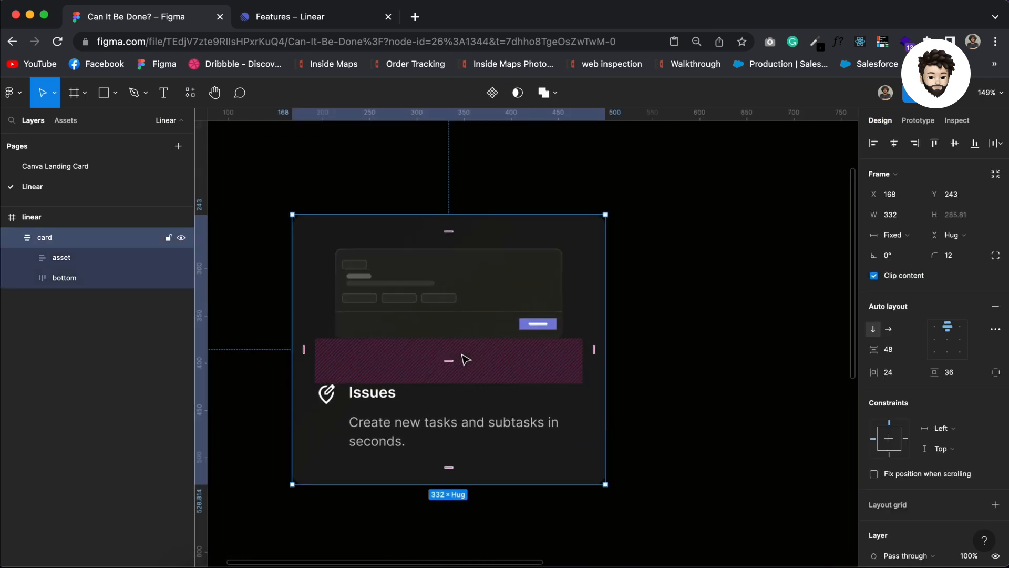
Draw a square of about 83 px on the empty canvas beside the linear frame and set its size to 120 × 120
scroll(462, 355, down, 4)
scroll(465, 344, left, 5)
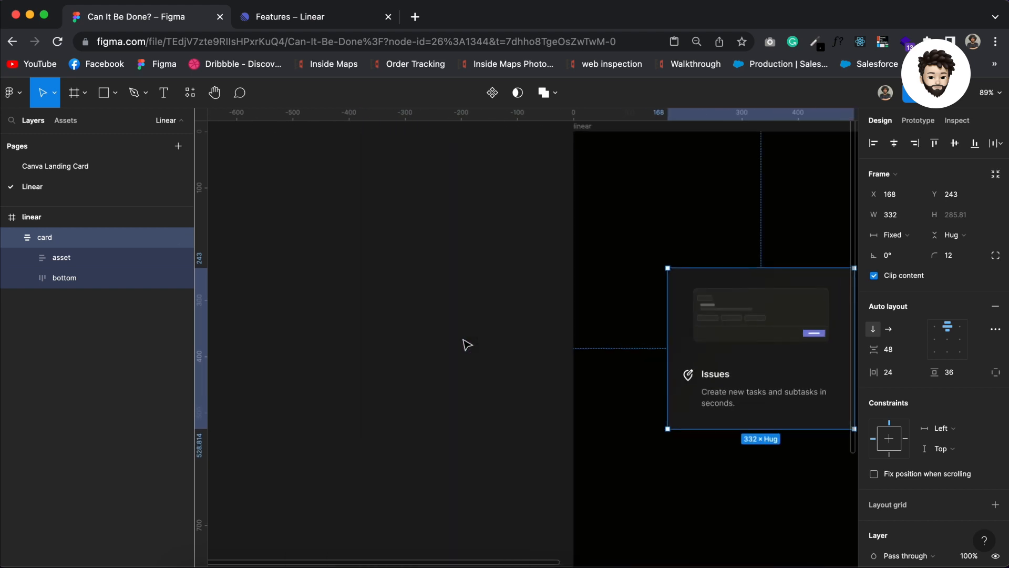
click(409, 302)
scroll(410, 303, left, 1)
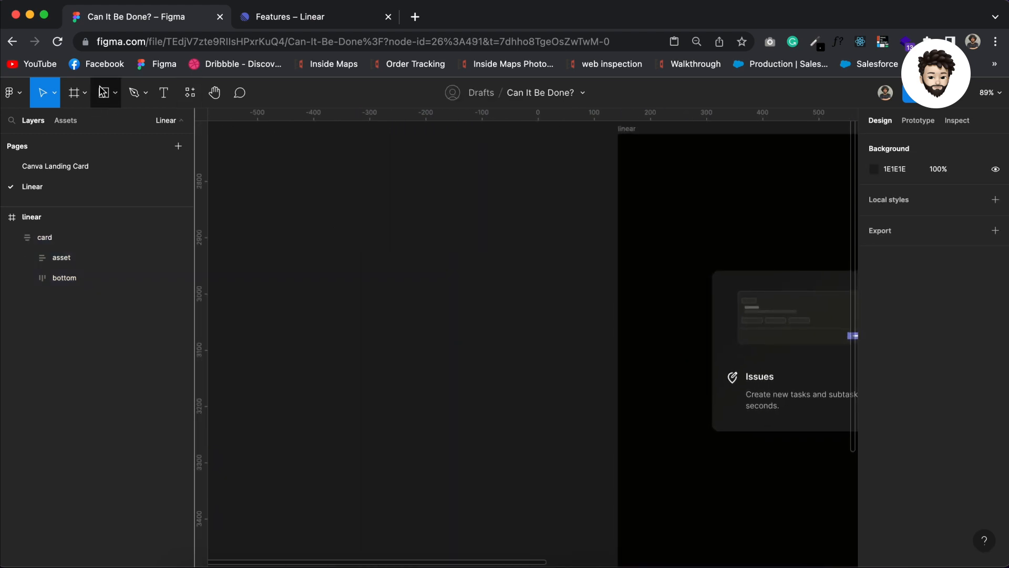
click(104, 95)
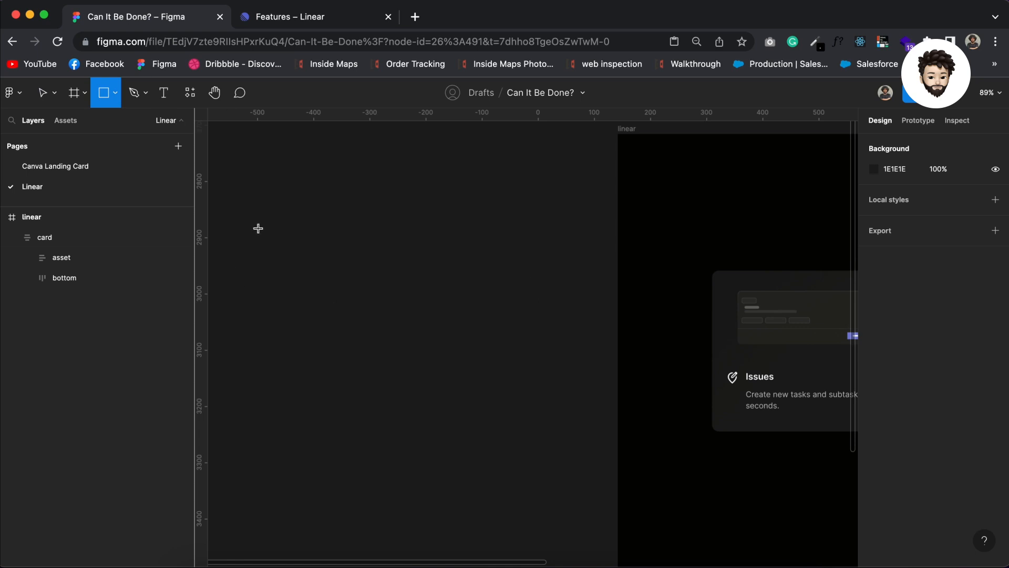
drag(268, 207, 314, 255)
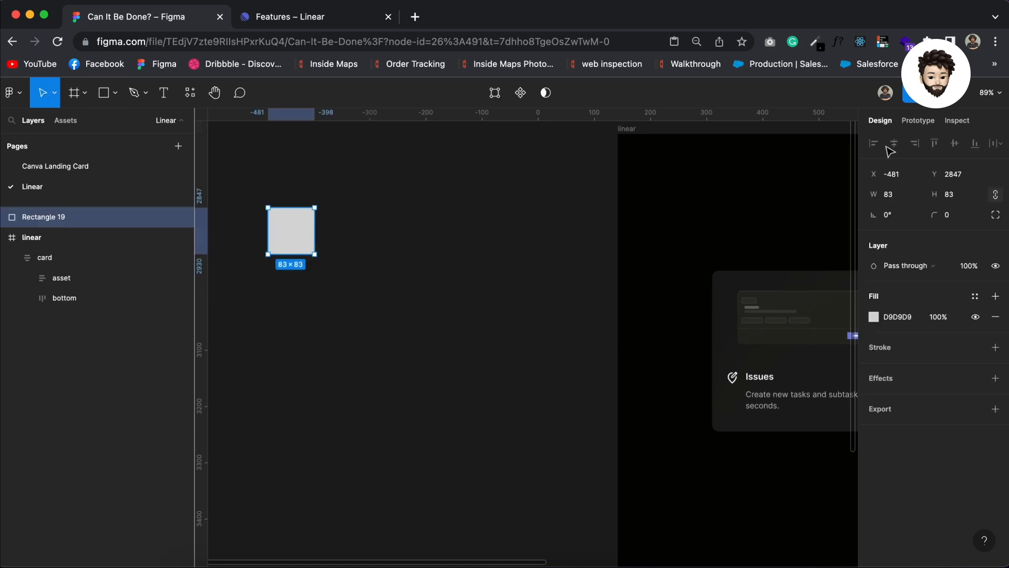
click(892, 195)
key(Return)
Fill the square with FFFFFF and place a copy of it to its right with a gap of about 86 px
click(902, 318)
text(fff)
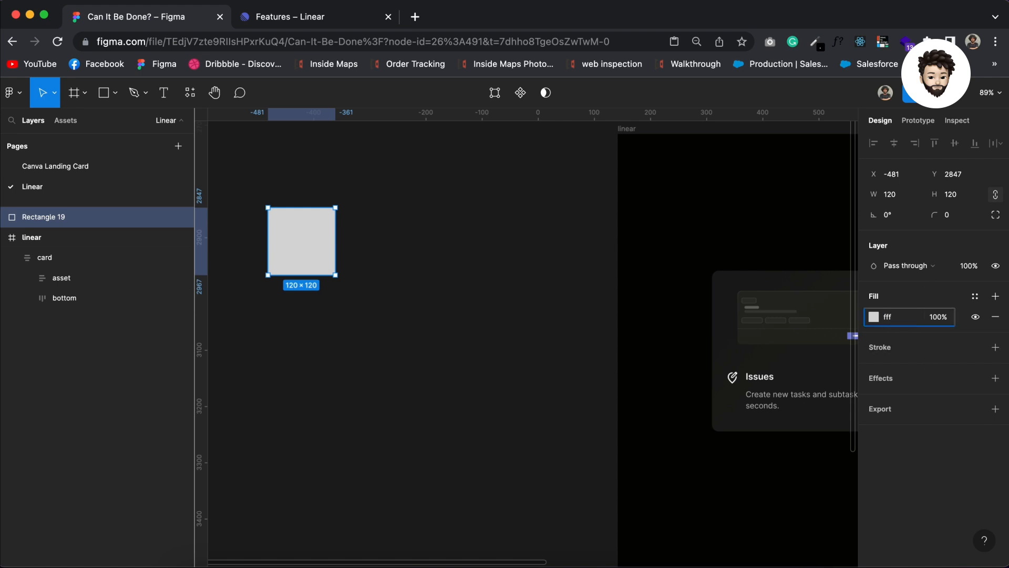
key(Return)
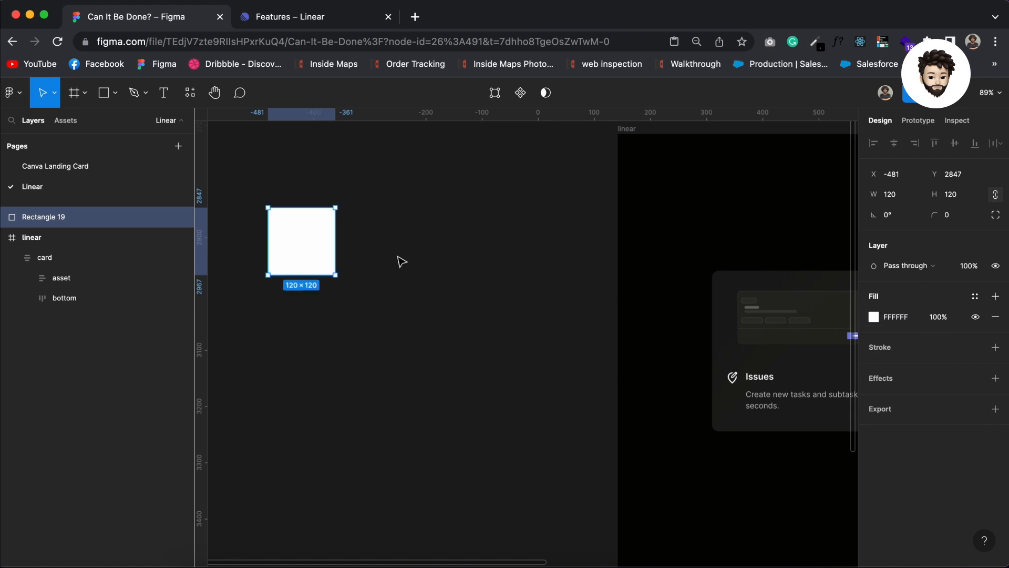
drag(322, 245, 439, 243)
click(329, 245)
drag(326, 247, 373, 247)
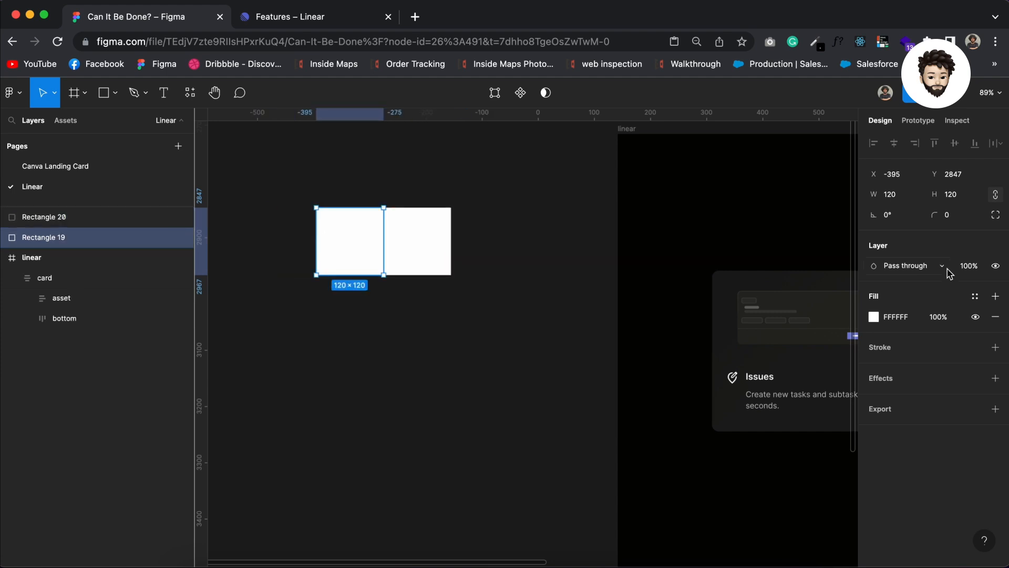
key(super+z)
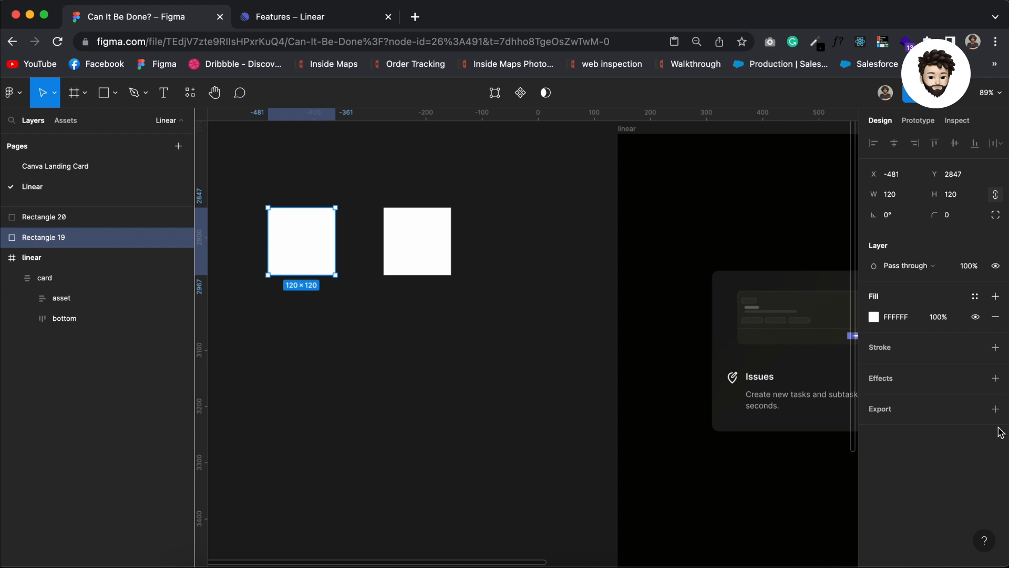
Add a layer blur effect of 200 to the original left square
click(995, 377)
click(930, 398)
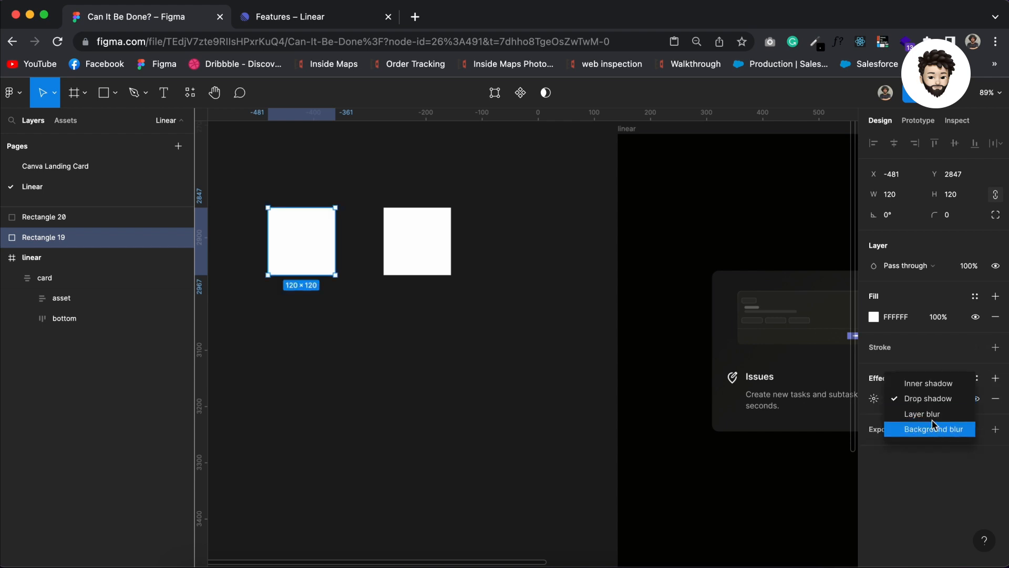
click(930, 414)
click(873, 398)
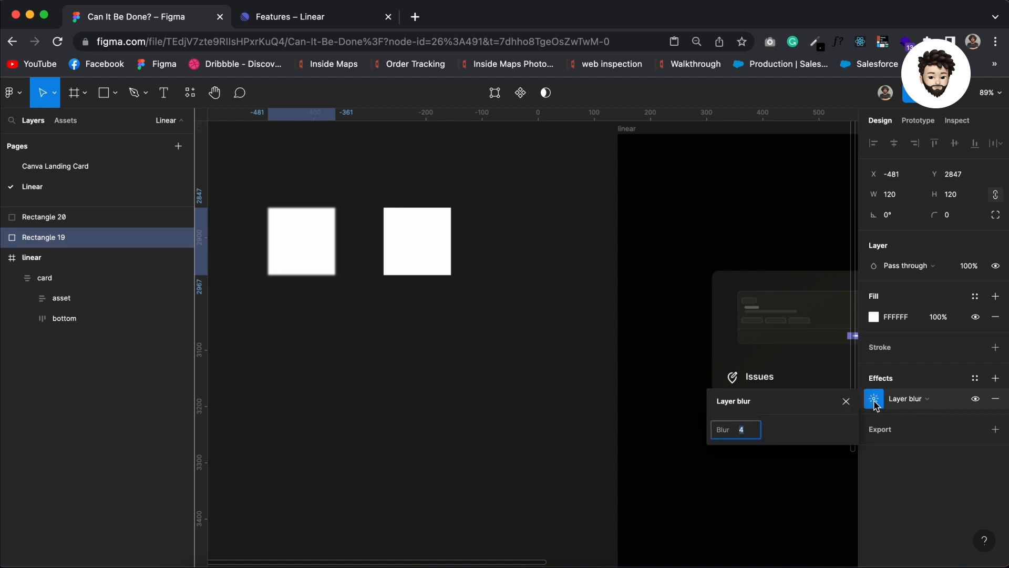
click(751, 432)
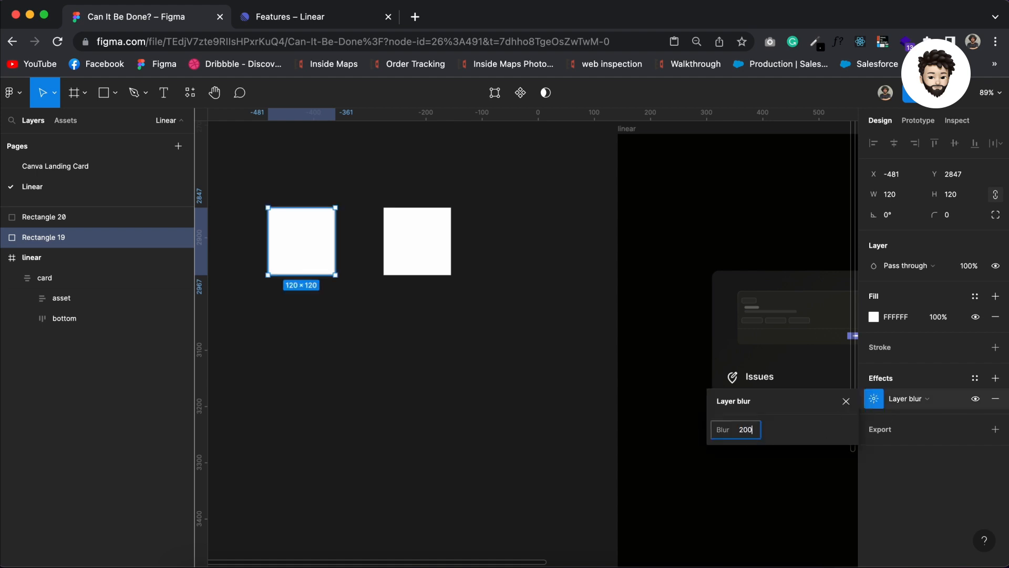
key(Return)
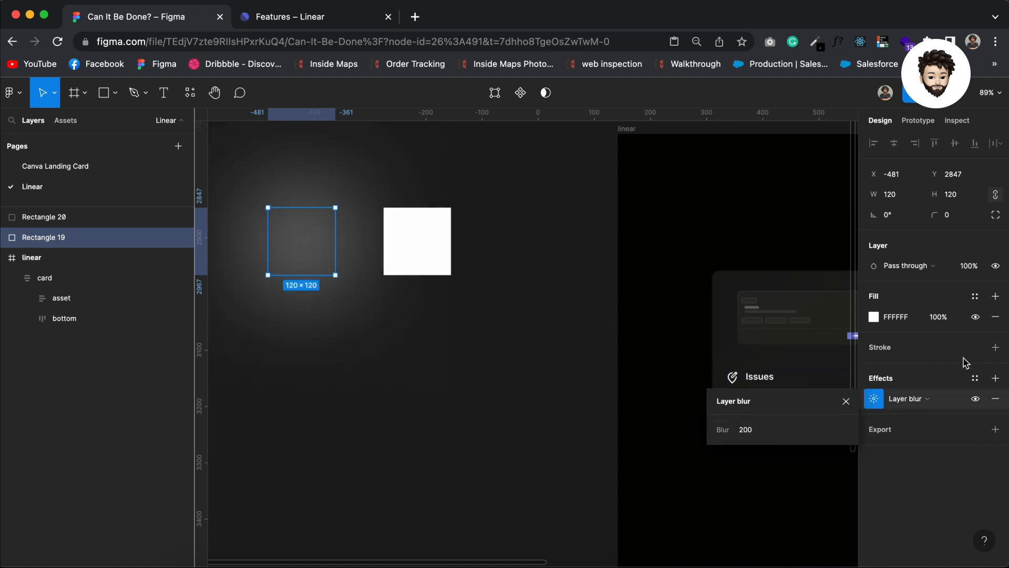
Try fill opacities of 75% and 50% on the blurred square and settle on 75%
click(939, 317)
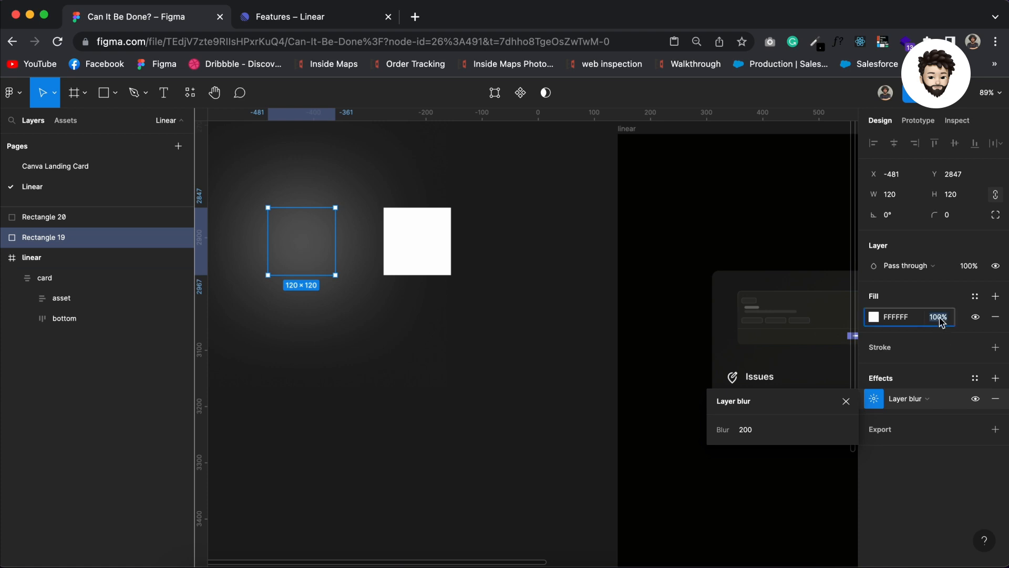
text(75)
key(Return)
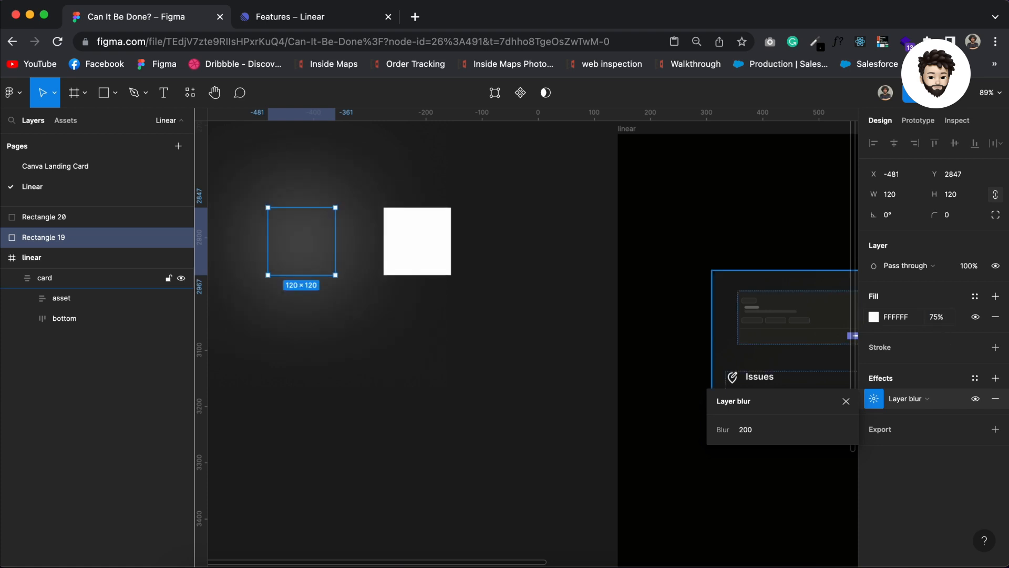
click(939, 317)
text(50)
key(Return)
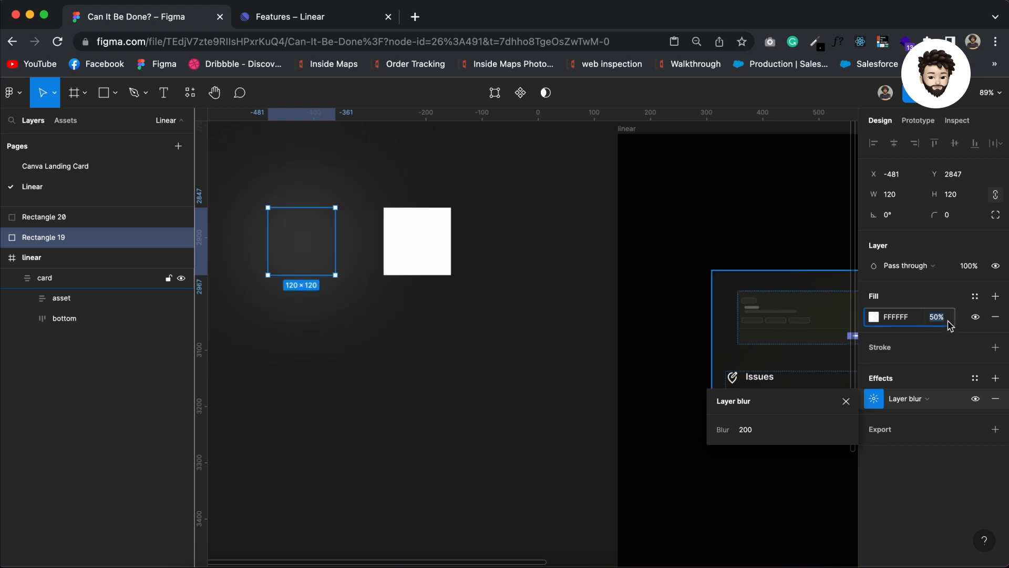
text(75)
key(Return)
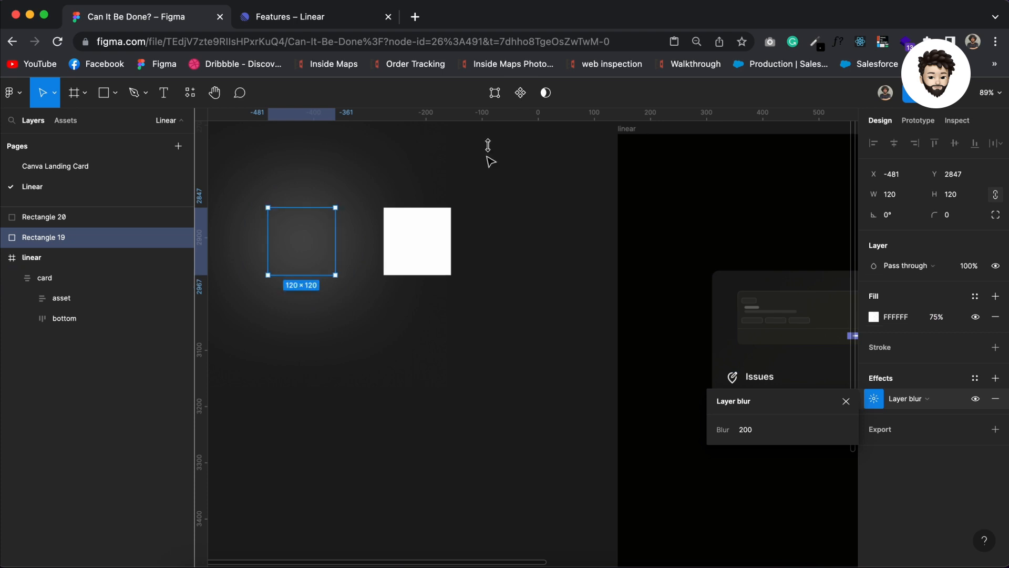
Set the fill opacity of the copied right square to 0%
click(442, 254)
click(939, 319)
text(0)
key(Return)
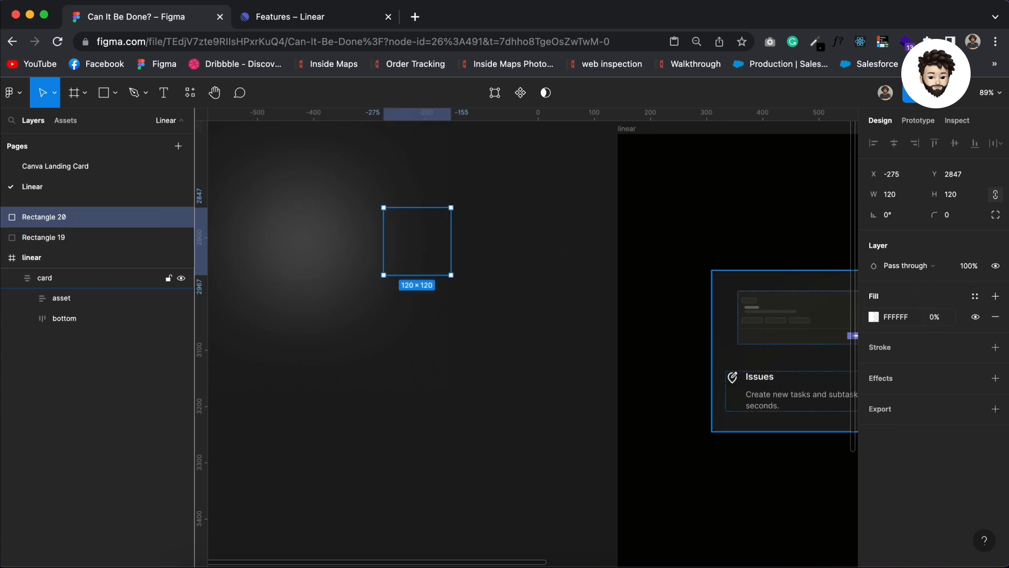
Turn the blurred and the transparent square into separate components and combine them as variants of one component set
click(484, 302)
scroll(484, 303, left, 2)
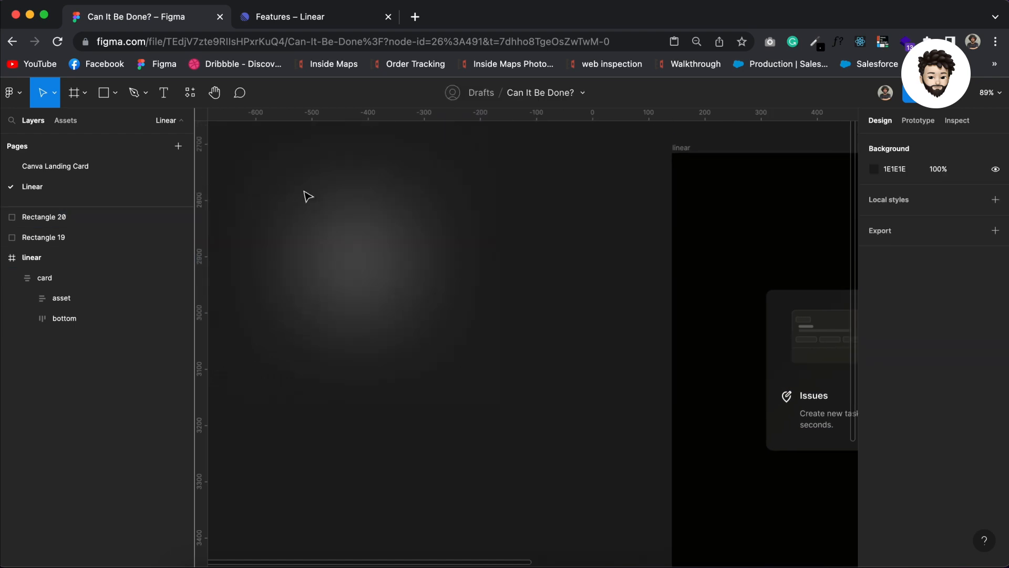
drag(313, 204, 523, 380)
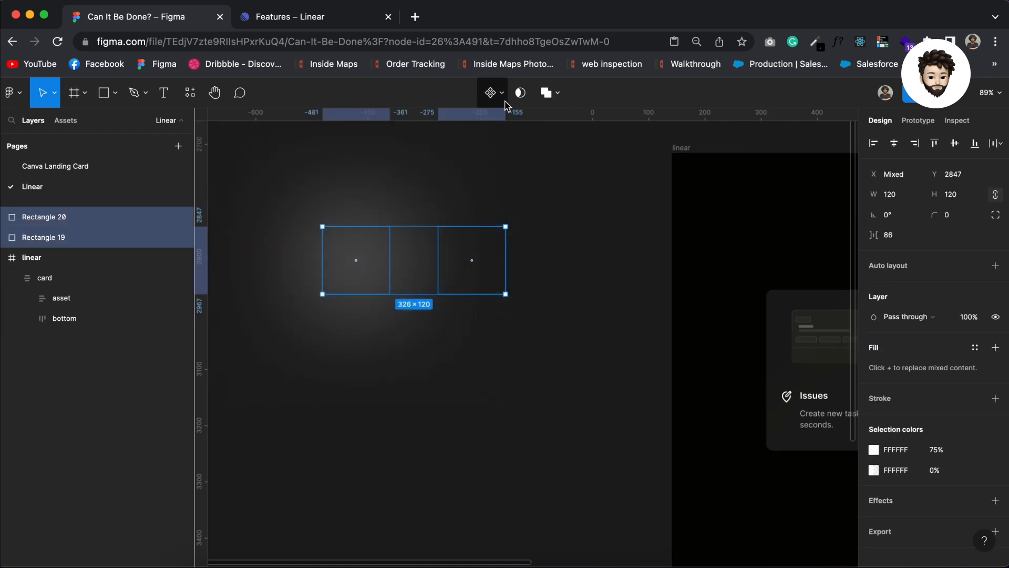
click(503, 97)
click(506, 140)
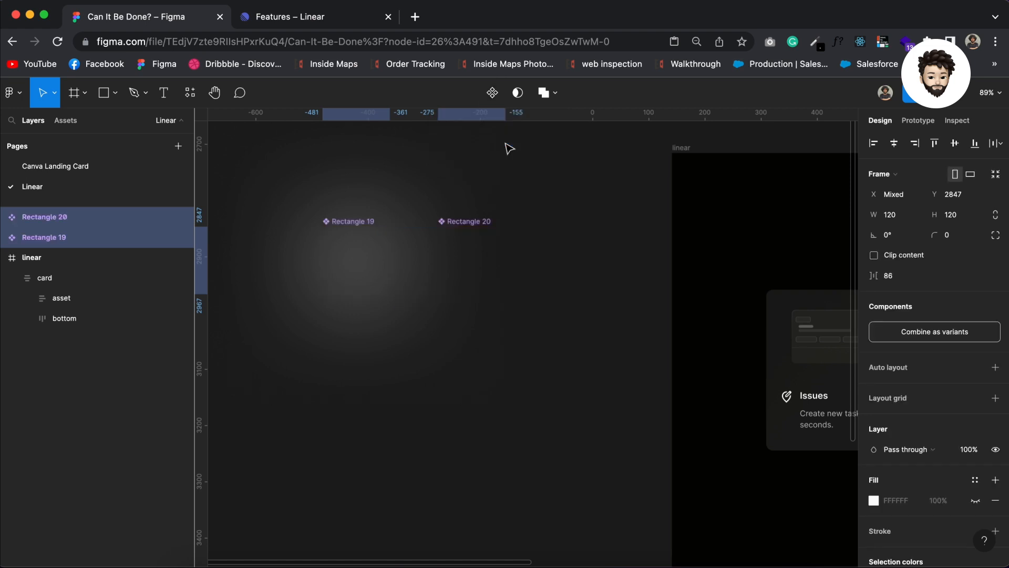
click(925, 336)
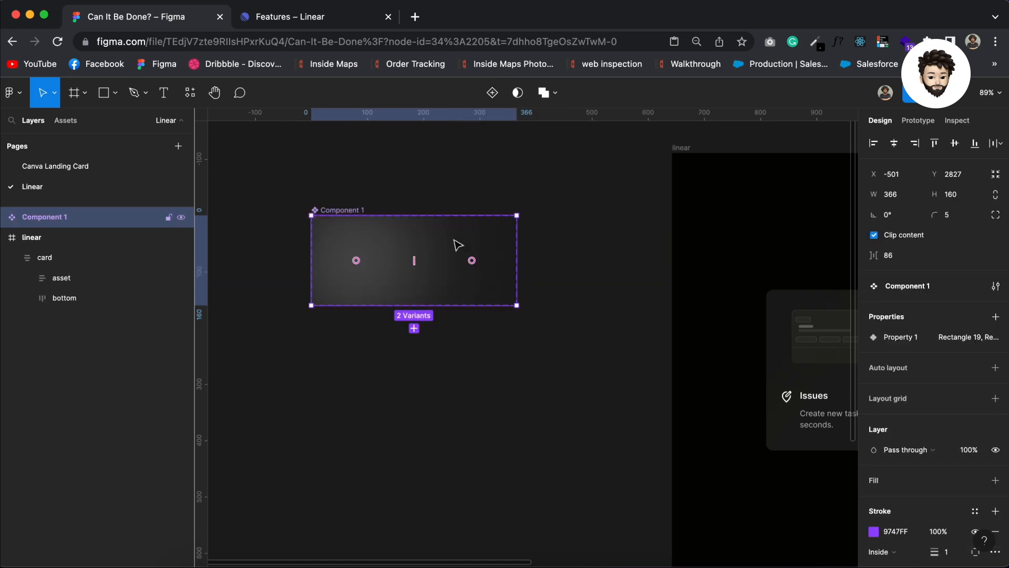
Rename the new component set to glow
key(super+r)
text(glow)
key(Return)
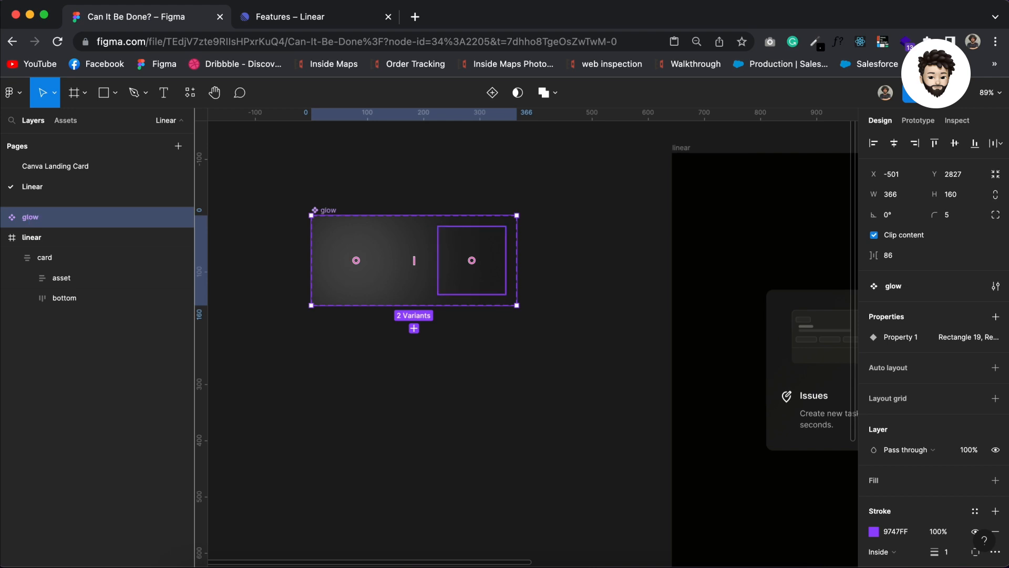
Add a While hovering interaction to the transparent variant that changes it to the blurred variant, Rectangle 19
click(469, 263)
click(915, 122)
mouse_move(440, 262)
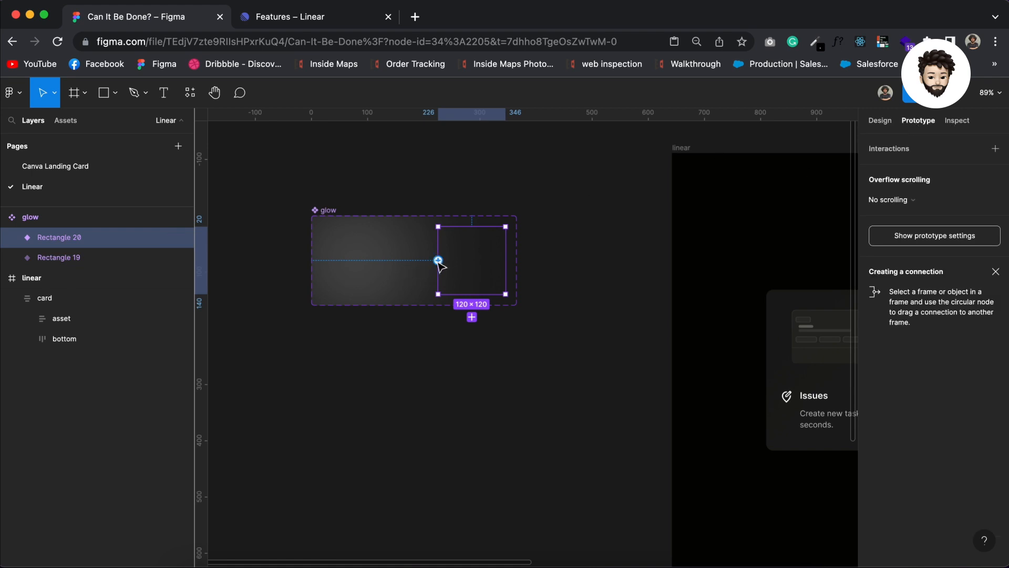
drag(438, 261, 392, 261)
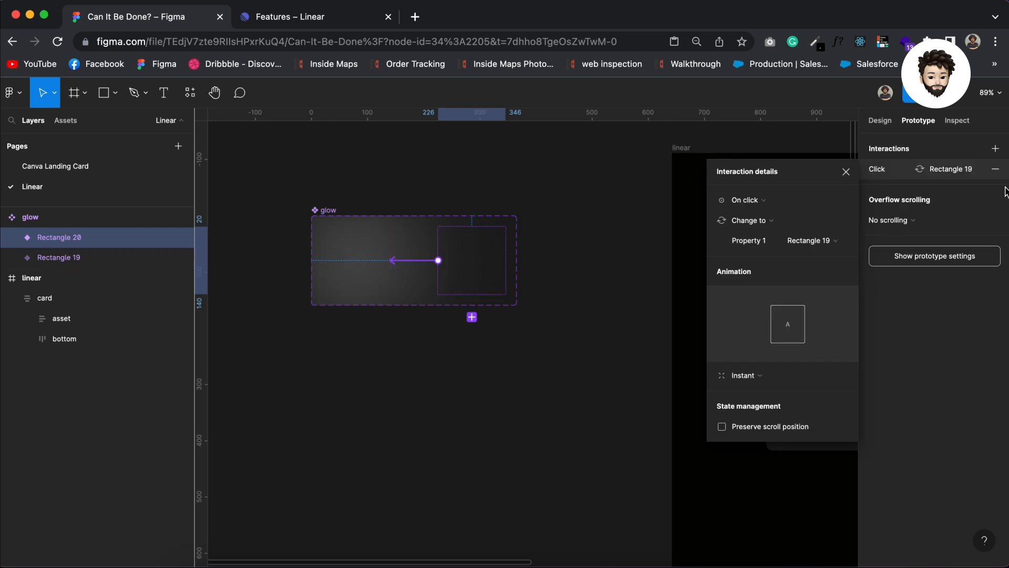
click(770, 204)
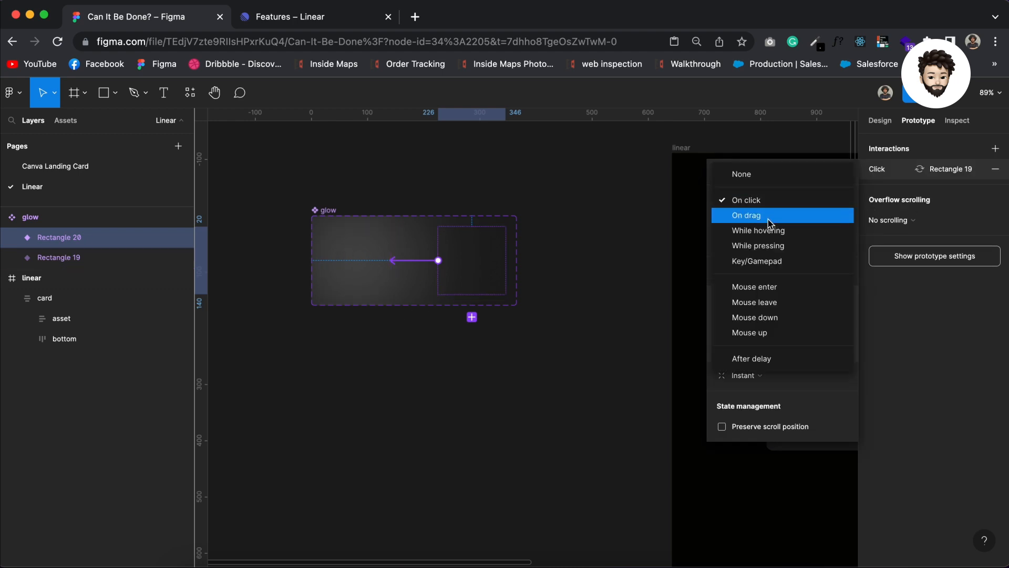
click(770, 228)
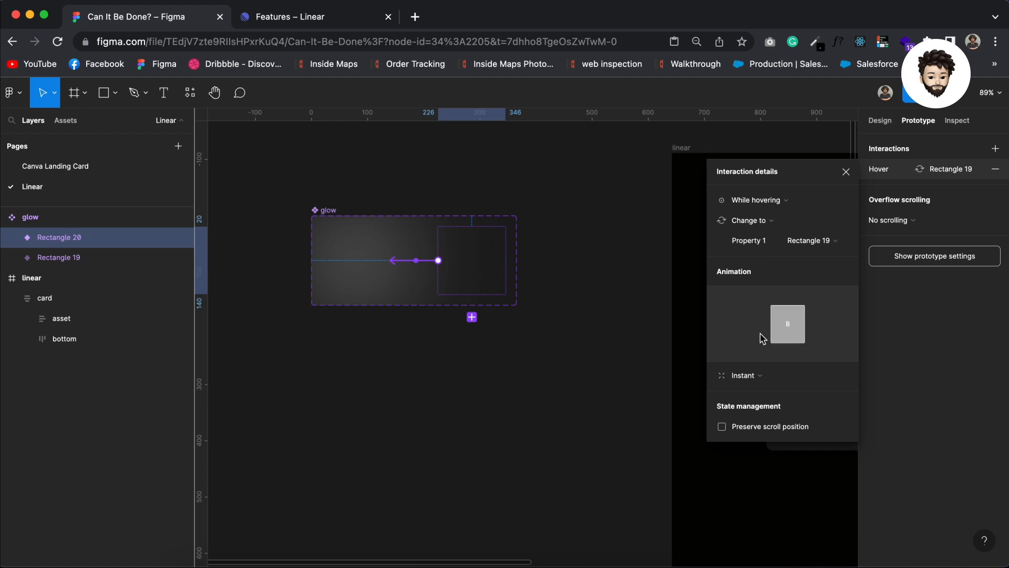
Set the hover interaction's animation to Smart animate with a custom bezier easing of 0, 0, 0.55, 0.6
click(745, 376)
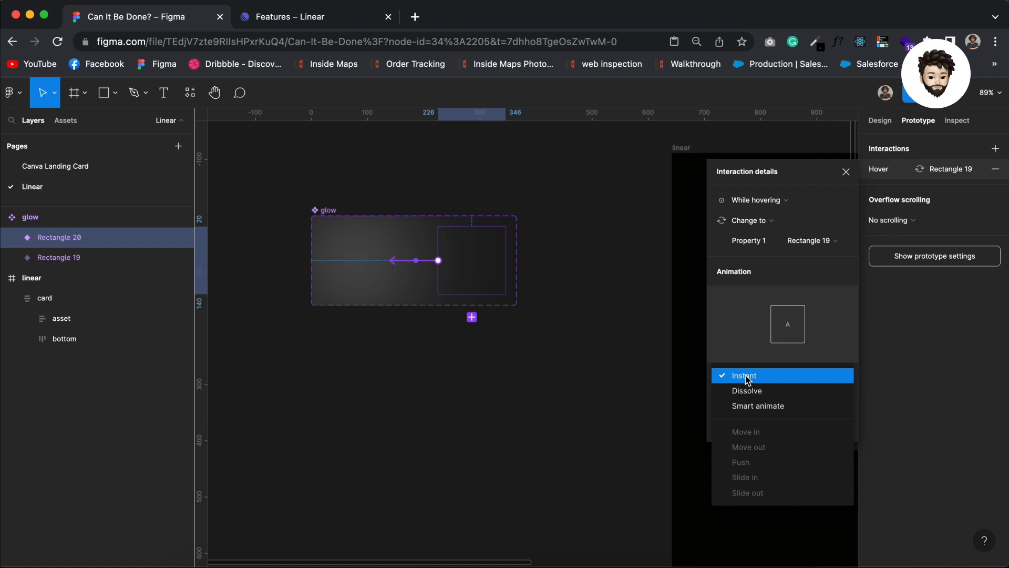
click(751, 407)
click(762, 403)
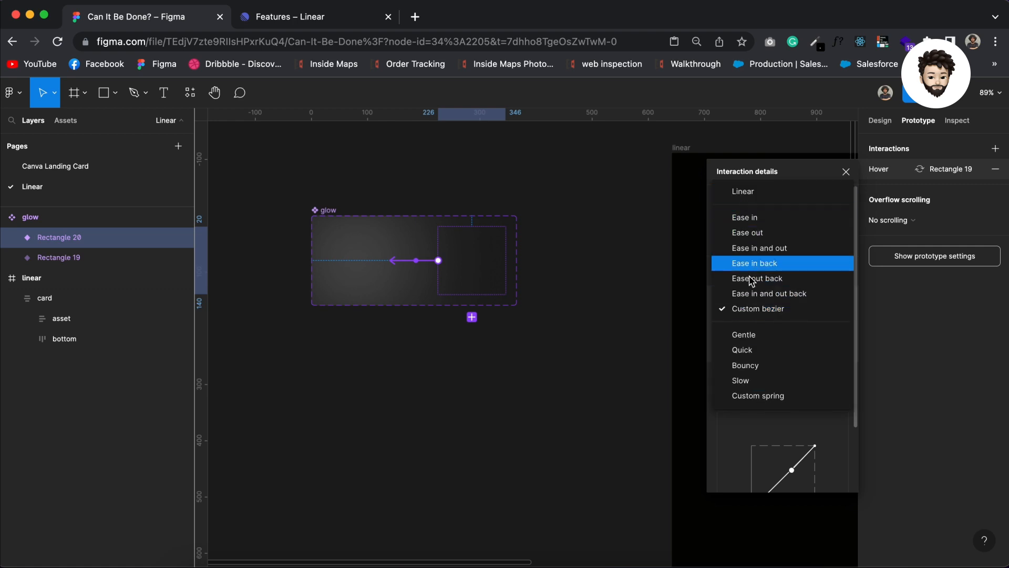
click(753, 309)
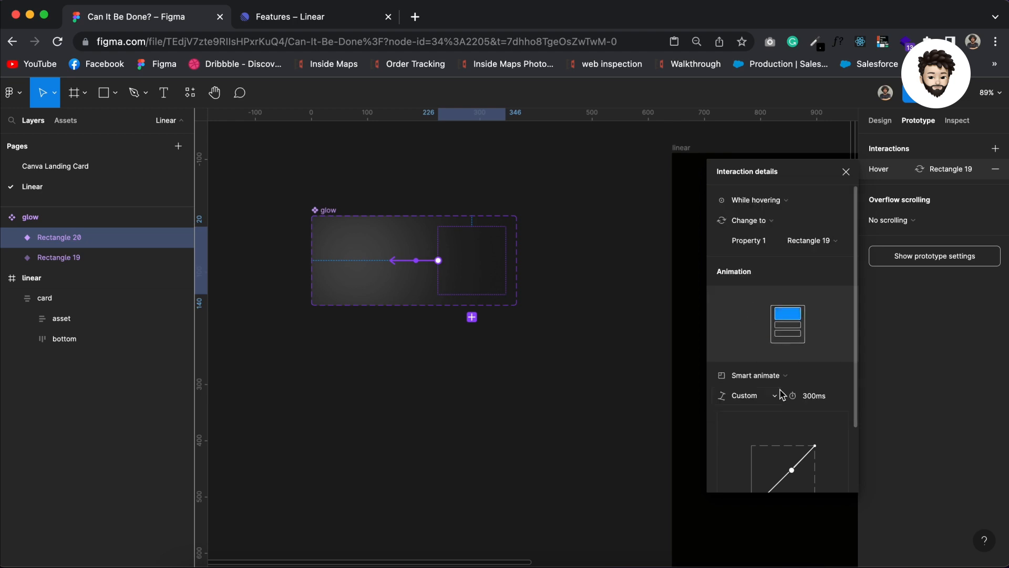
scroll(783, 394, down, 2)
mouse_move(793, 395)
mouse_down()
mouse_move(784, 376)
mouse_move(788, 398)
mouse_up()
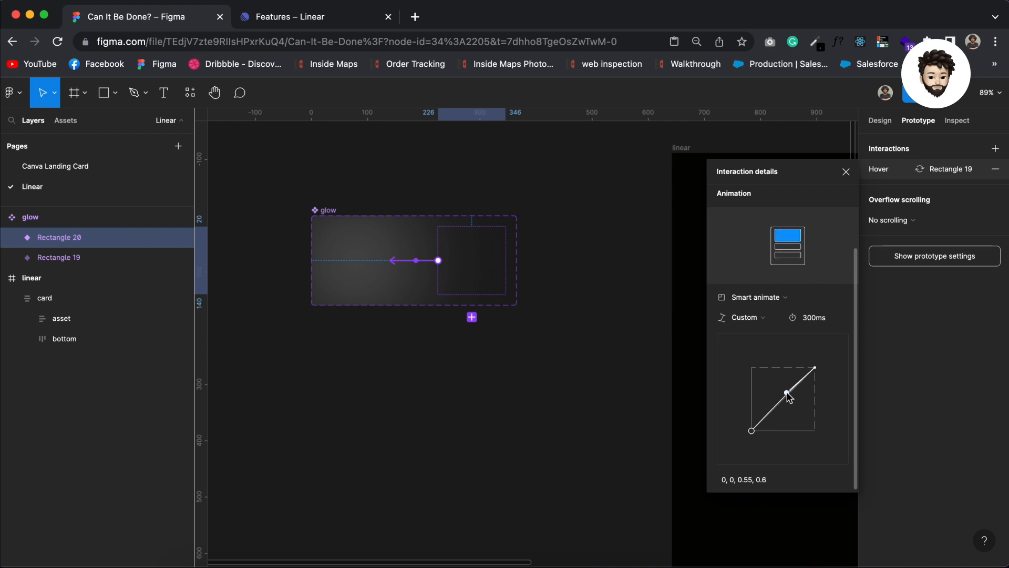
click(577, 379)
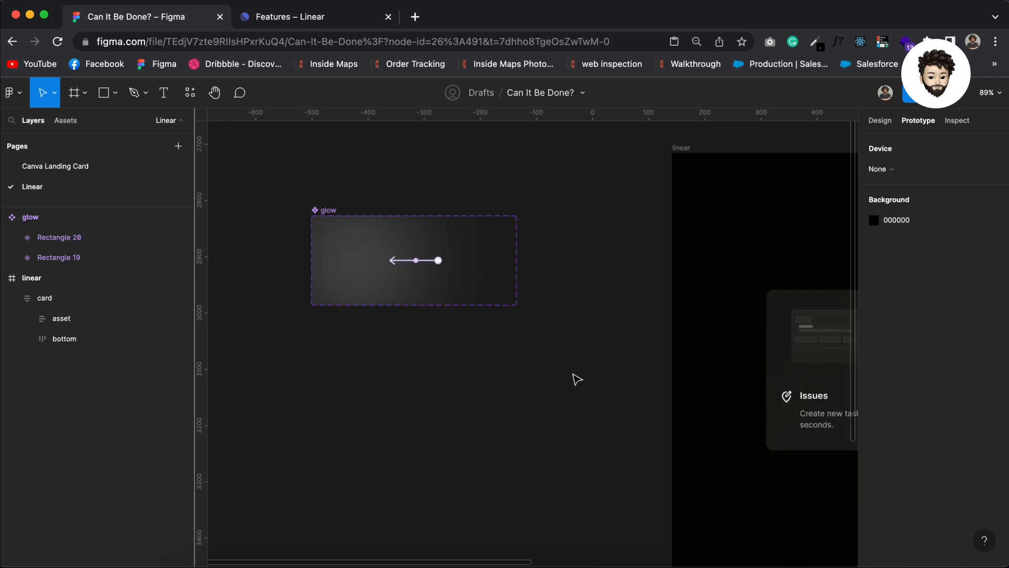
Place an instance of the transparent glow variant on the empty canvas below the component set
click(489, 265)
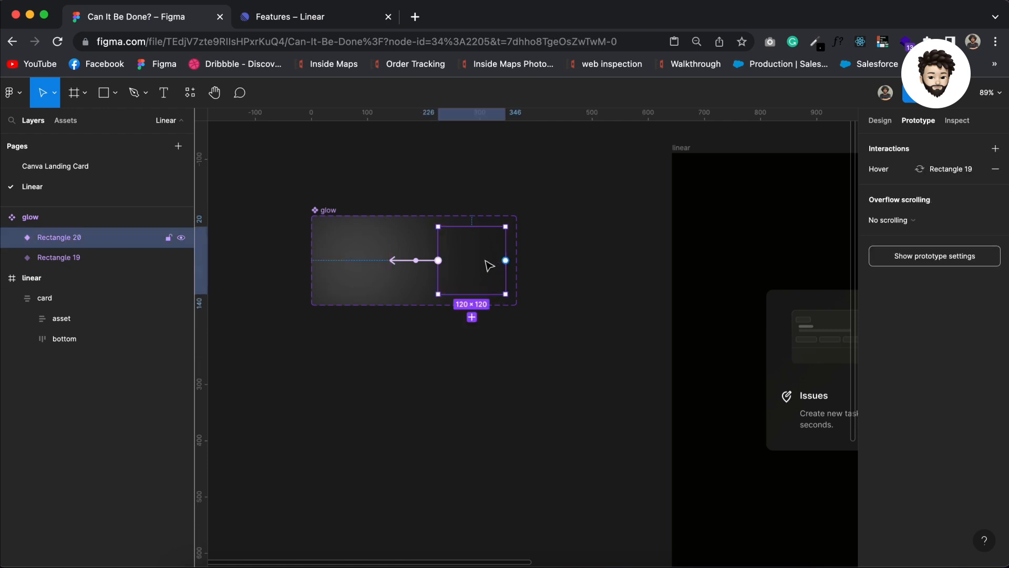
drag(491, 266, 339, 431)
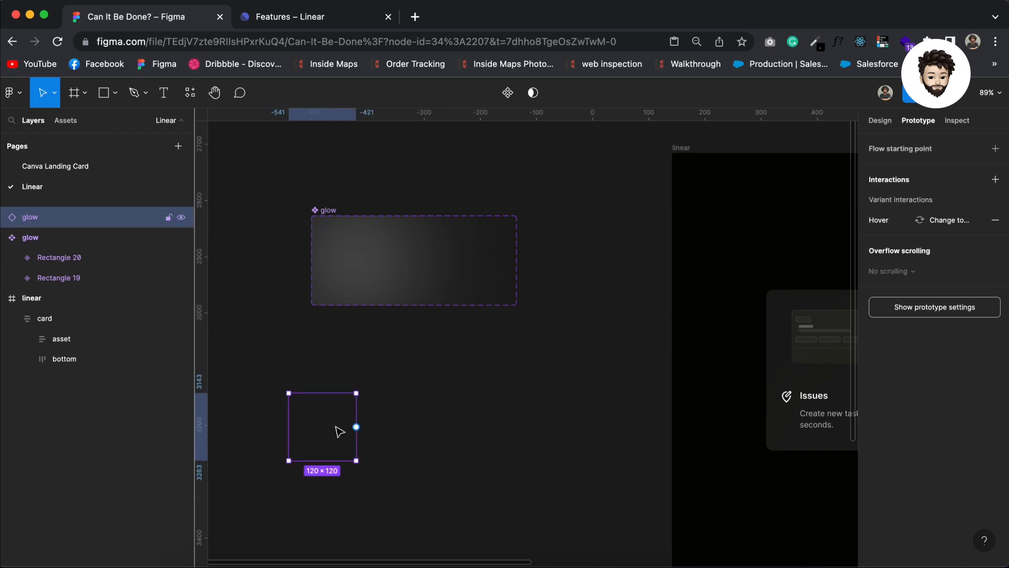
scroll(339, 432, down, 2)
scroll(338, 432, left, 2)
mouse_move(355, 376)
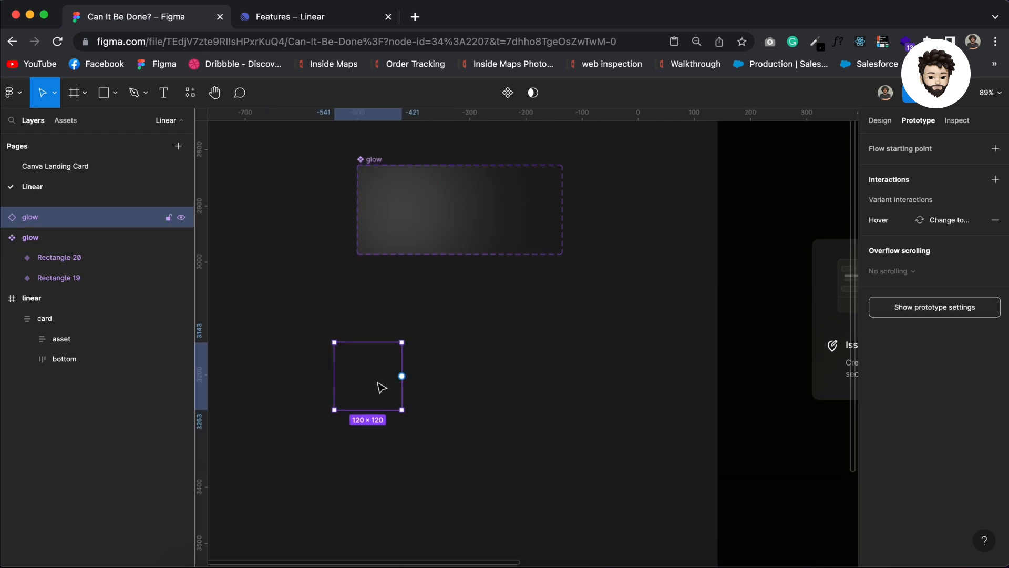
Build a horizontal auto layout row of three adjoining glow instances with no gap
drag(382, 388, 452, 389)
shift+click(391, 389)
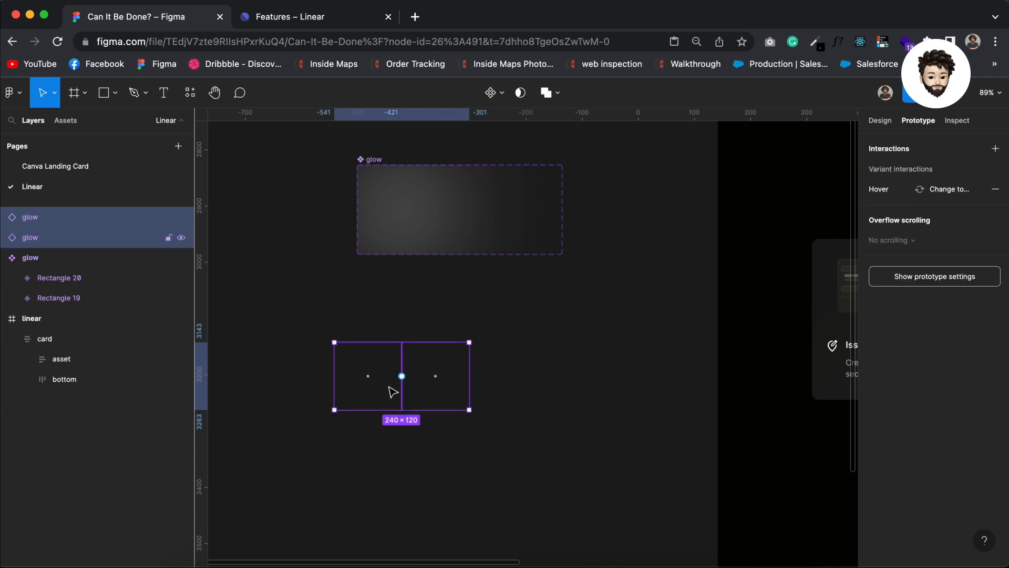
key(shift+a)
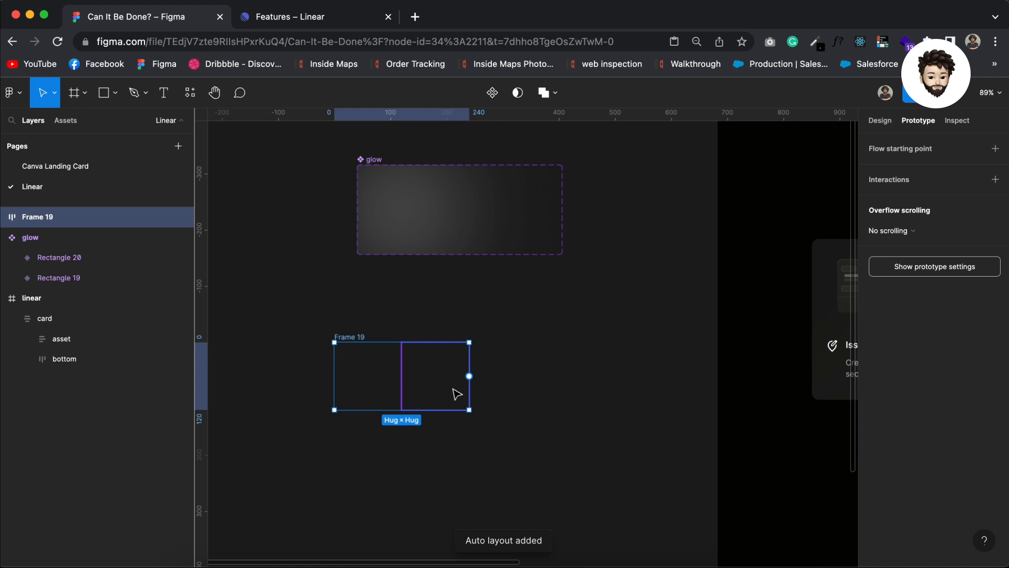
click(455, 393)
key(ctrl+d)
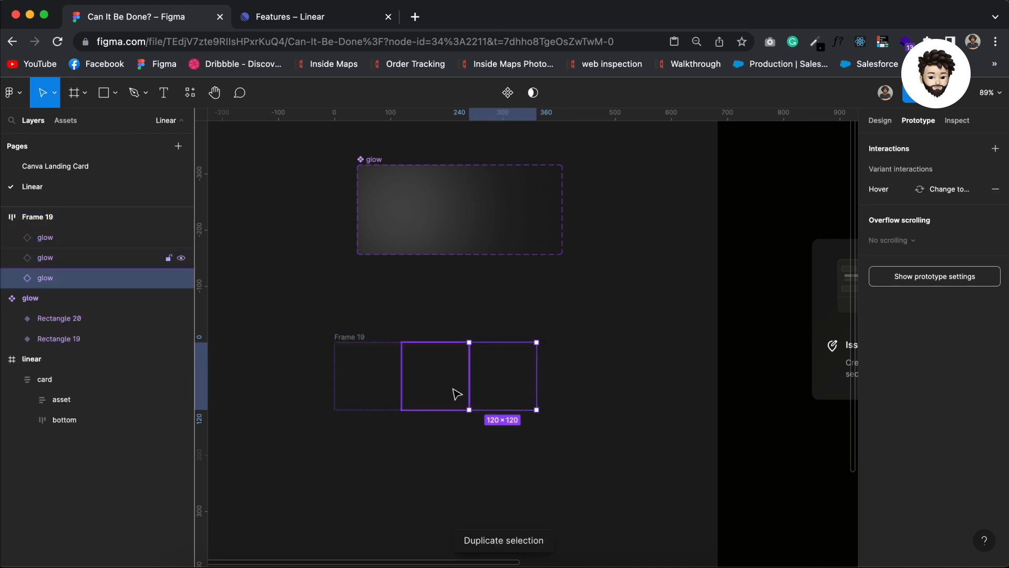
Copy the row of glow instances directly below itself and wrap both rows in a vertical auto layout frame
click(359, 339)
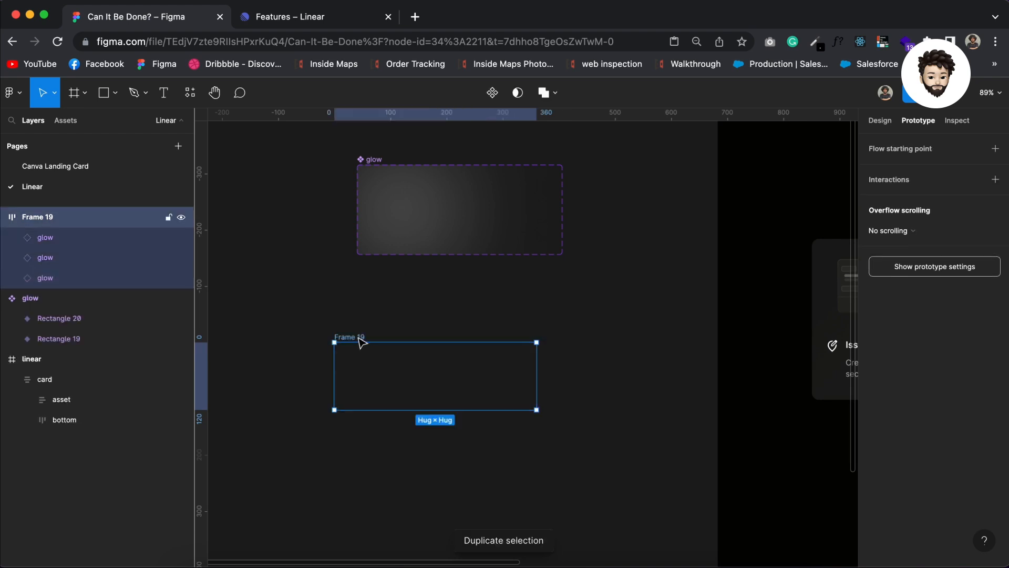
click(877, 122)
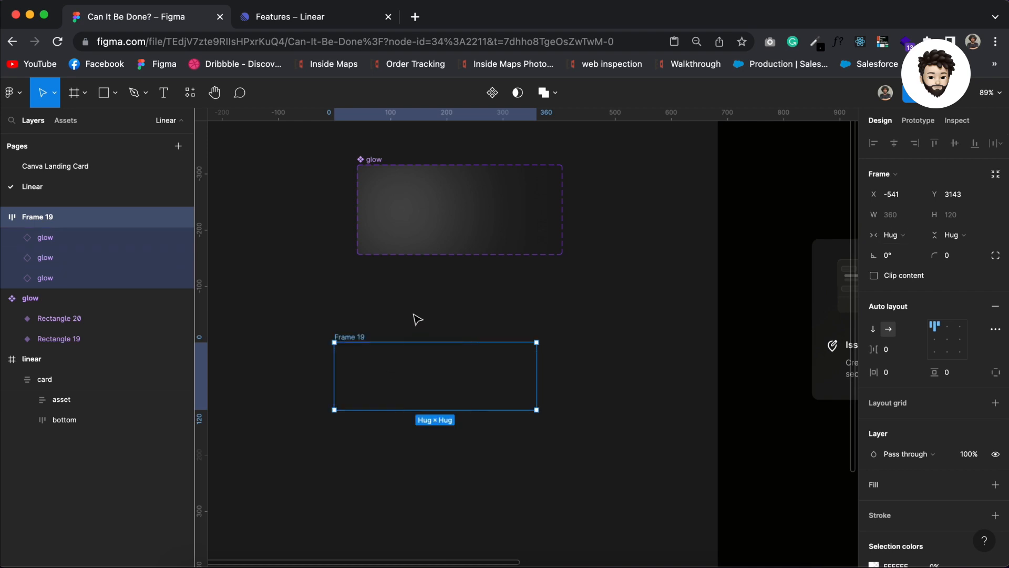
drag(352, 339, 352, 410)
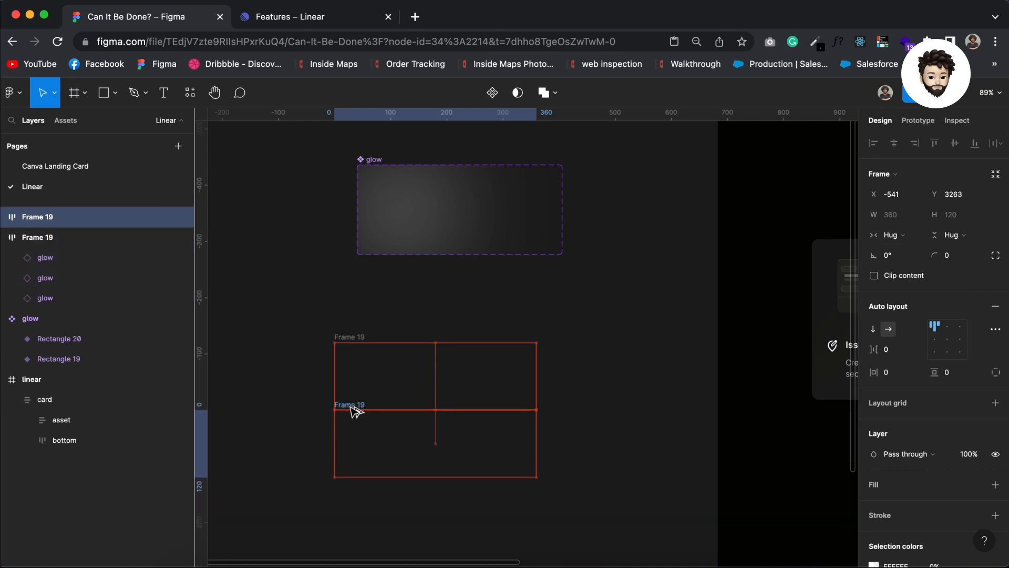
shift+click(362, 339)
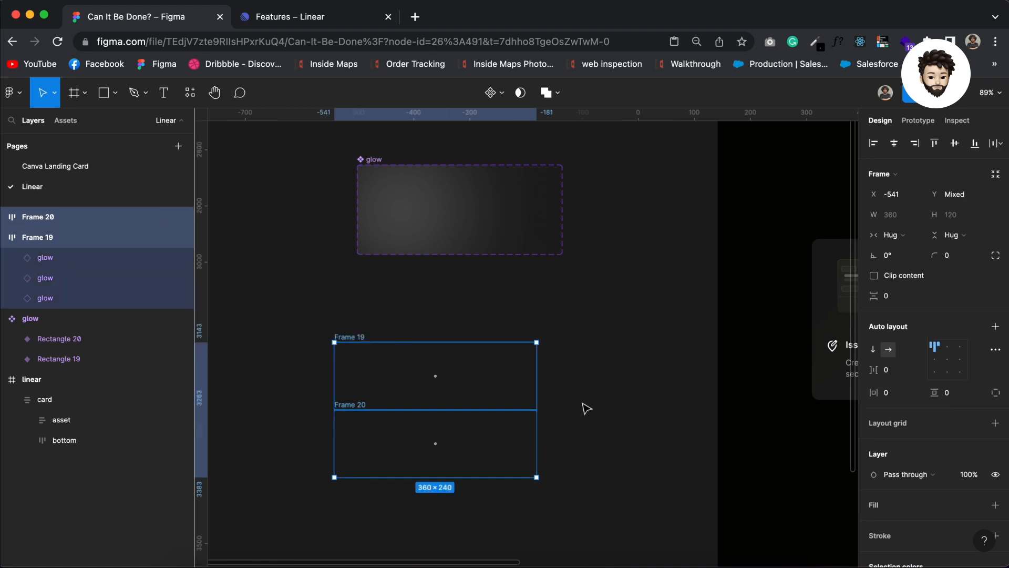
key(shift+a)
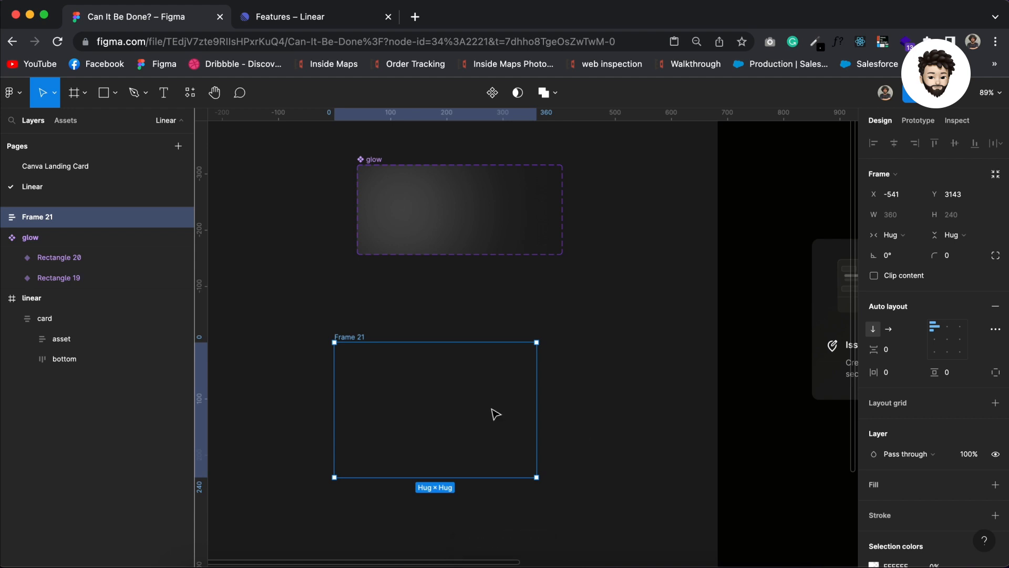
Duplicate the lower row inside the vertical frame to add a third row of glow instances
click(396, 435)
key(ctrl+d)
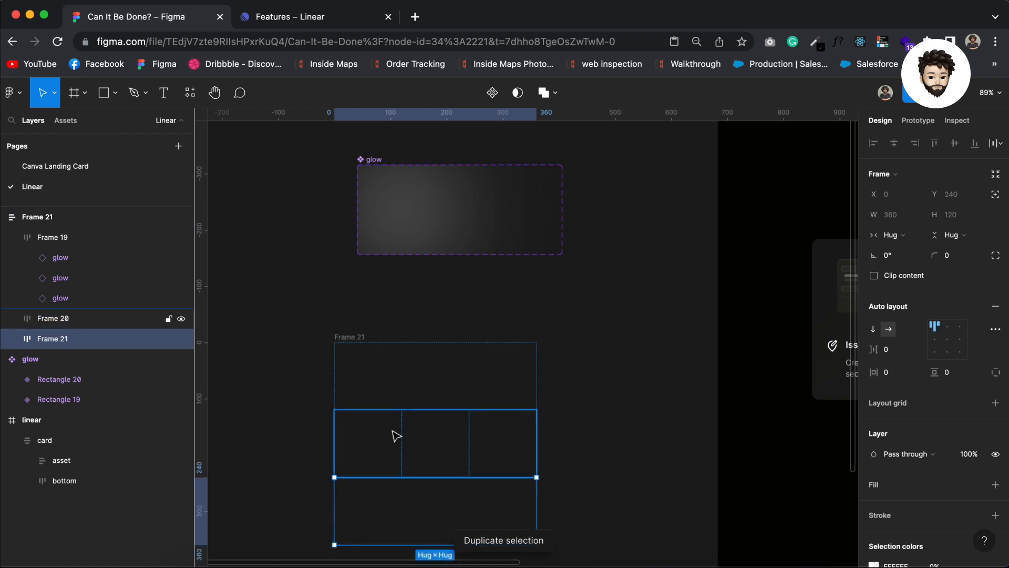
click(591, 418)
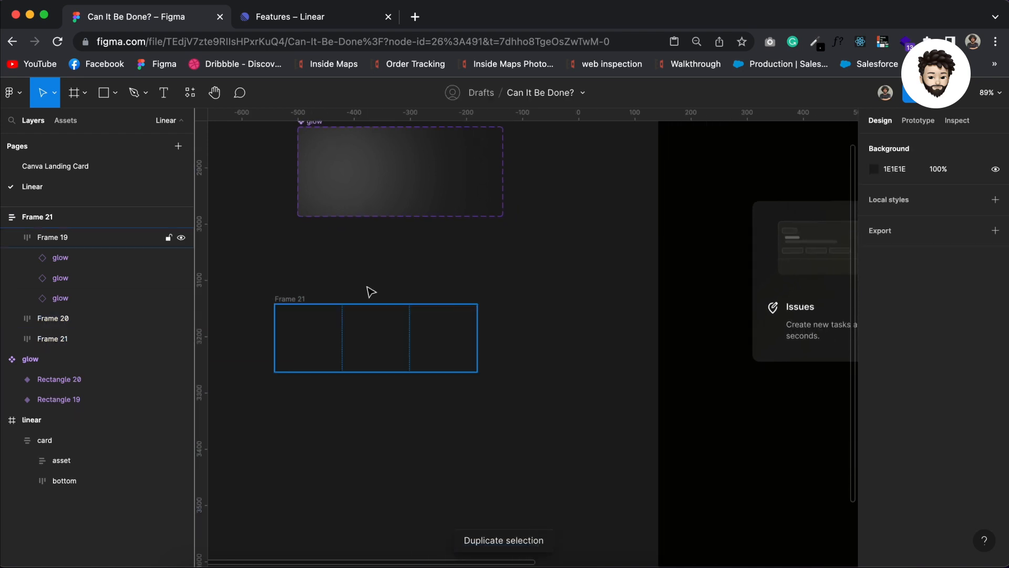
Compare the dimensions of the glow grid frame with those of the Issues card
click(310, 299)
scroll(303, 299, right, 3)
scroll(294, 300, left, 3)
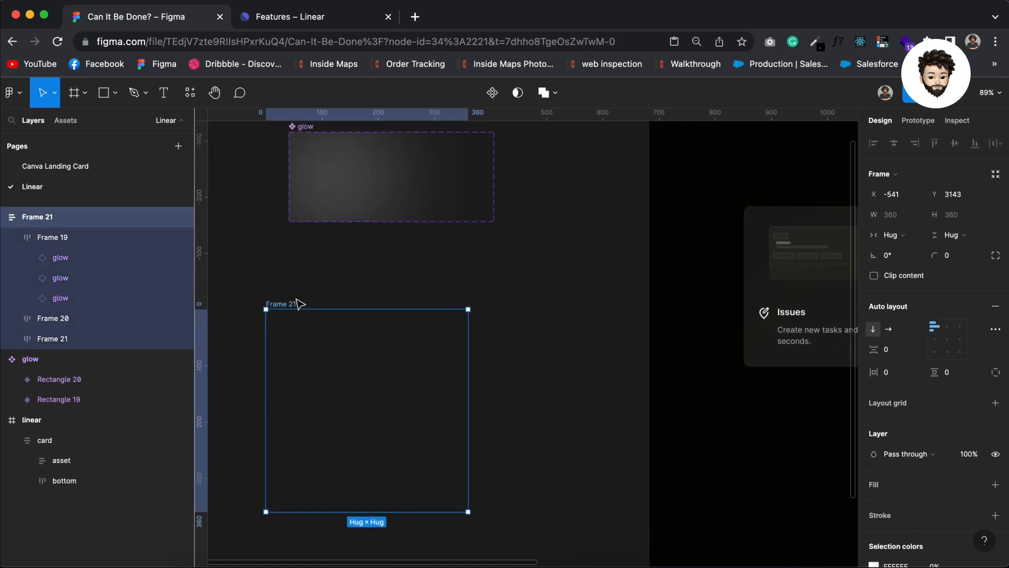
scroll(299, 304, right, 5)
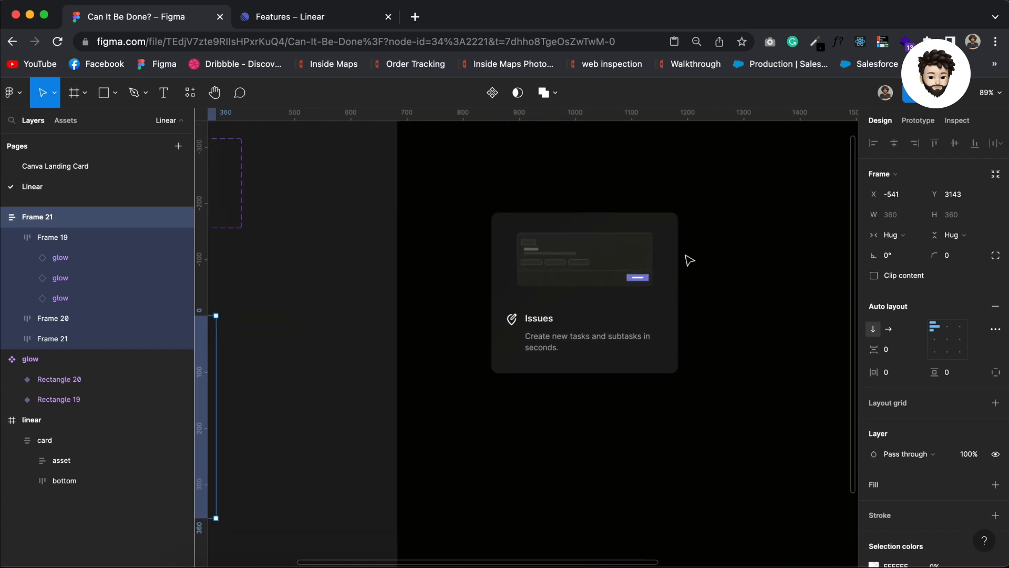
click(613, 279)
scroll(613, 279, left, 3)
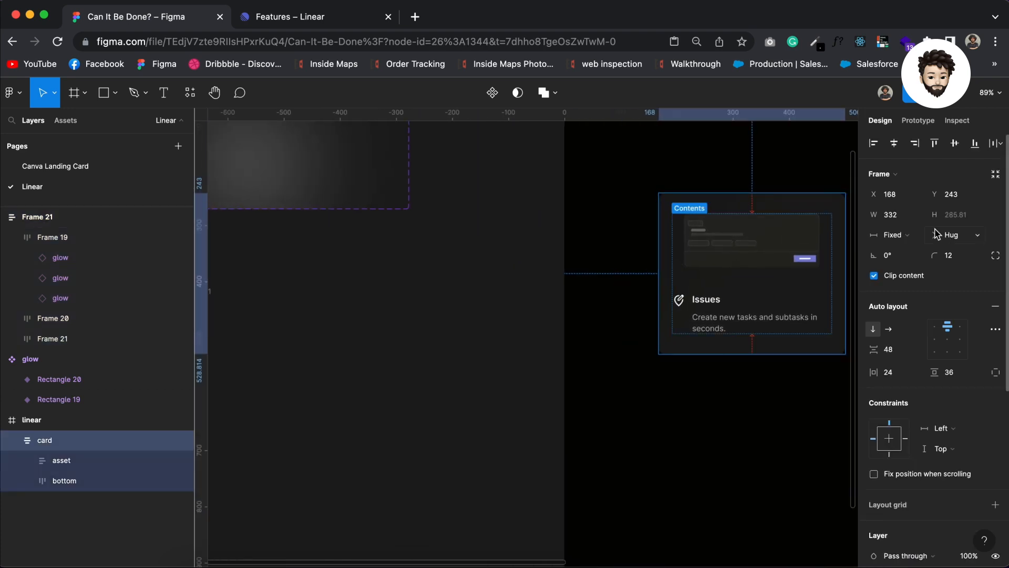
scroll(559, 282, left, 7)
scroll(559, 282, down, 2)
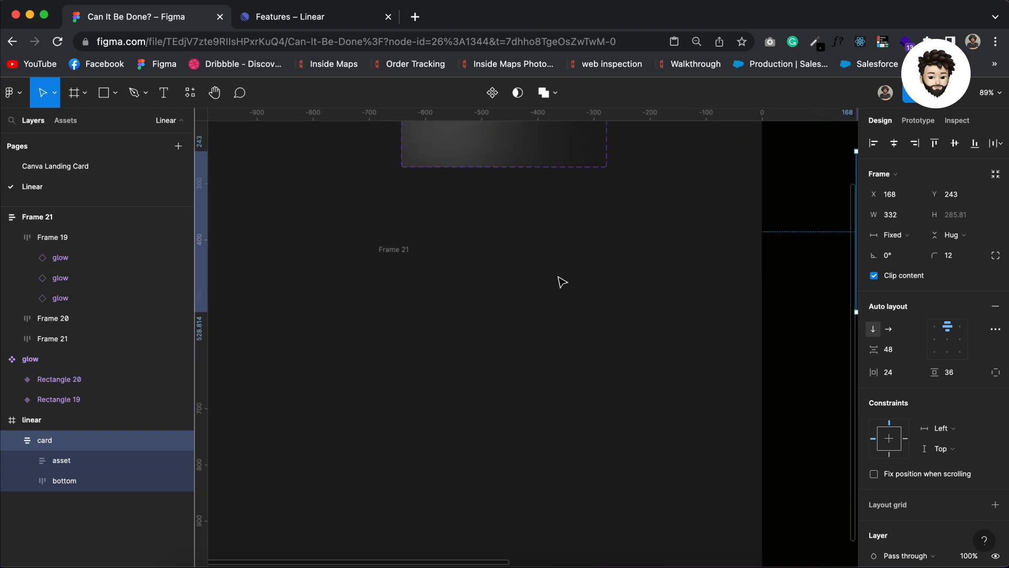
click(549, 213)
scroll(556, 221, right, 3)
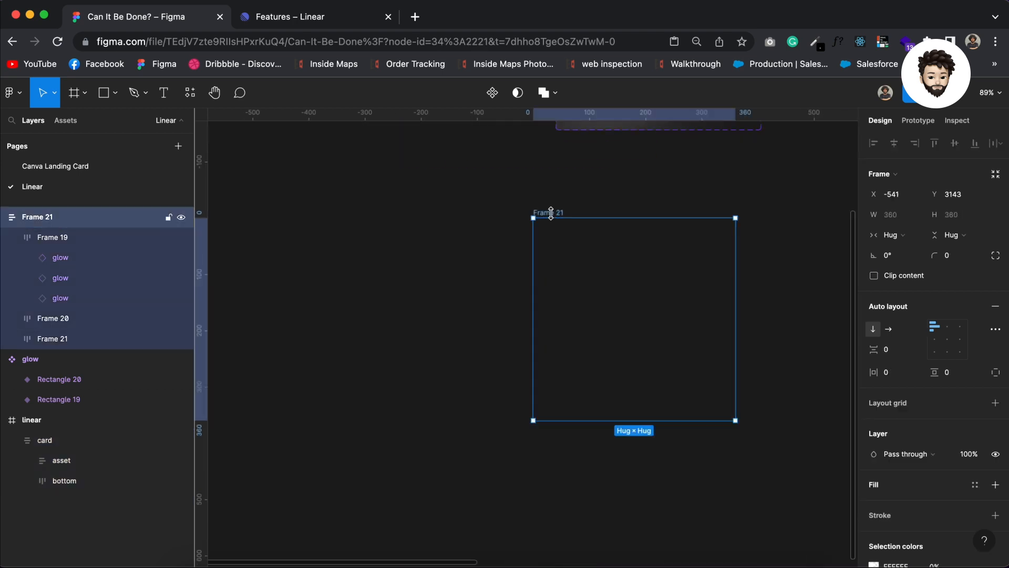
scroll(556, 221, right, 2)
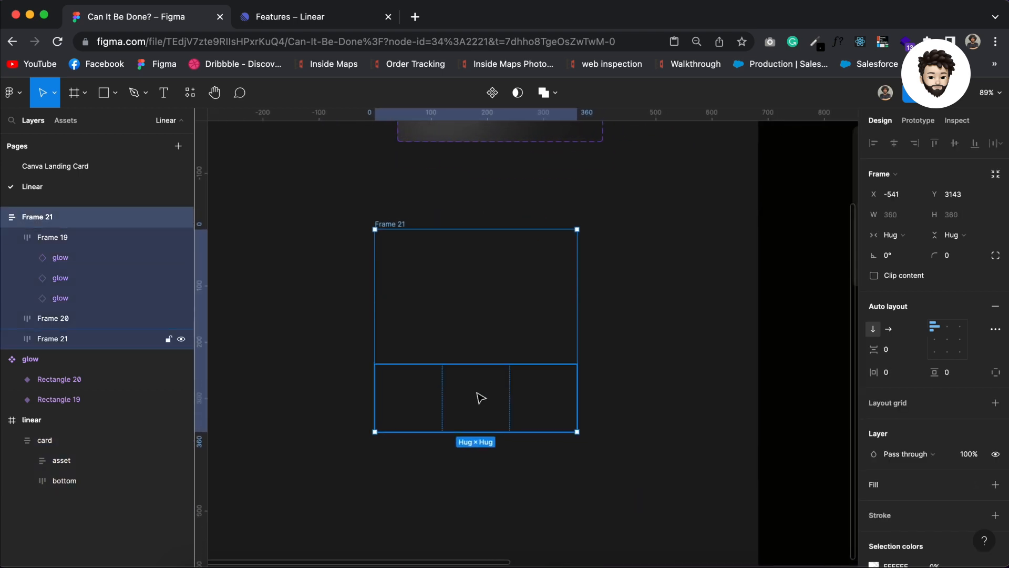
Delete the third row of glow instances from the grid frame and select the remaining lower row
click(480, 415)
key(Delete)
click(386, 224)
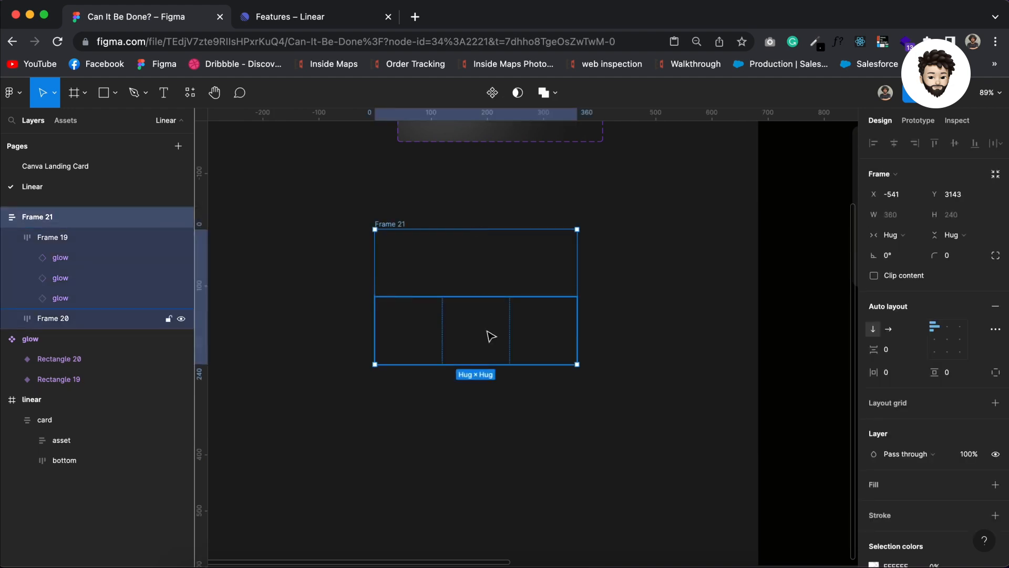
click(489, 335)
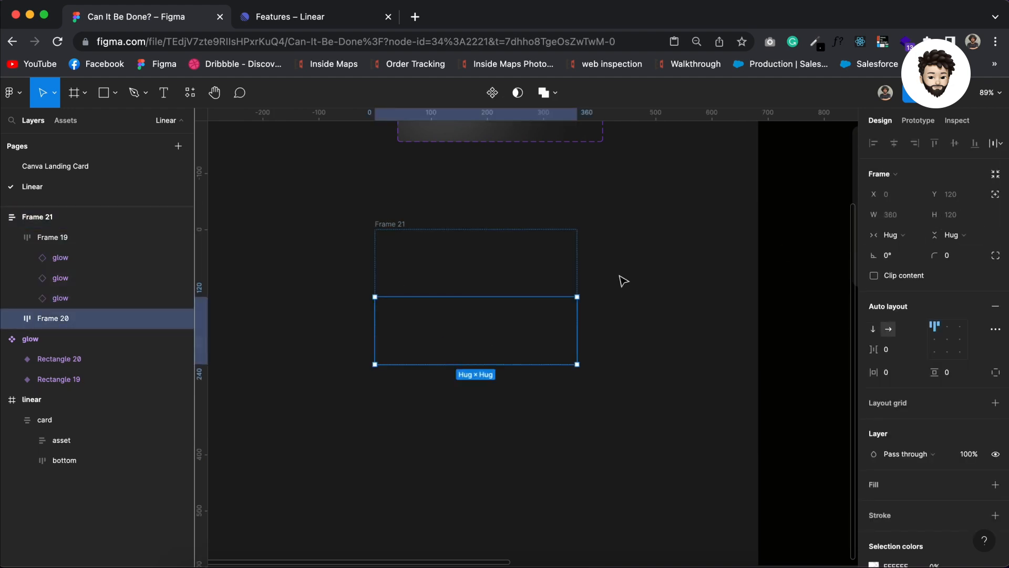
Duplicate the lower row as a third row of glow instances and paste a copy of the grid frame into the Issues card
key(super+d)
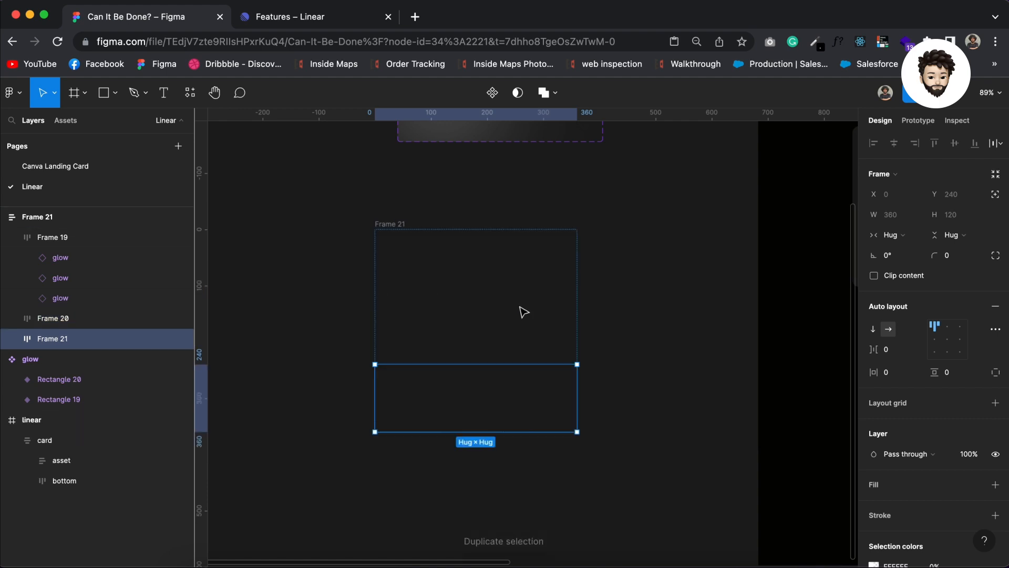
click(397, 209)
click(401, 227)
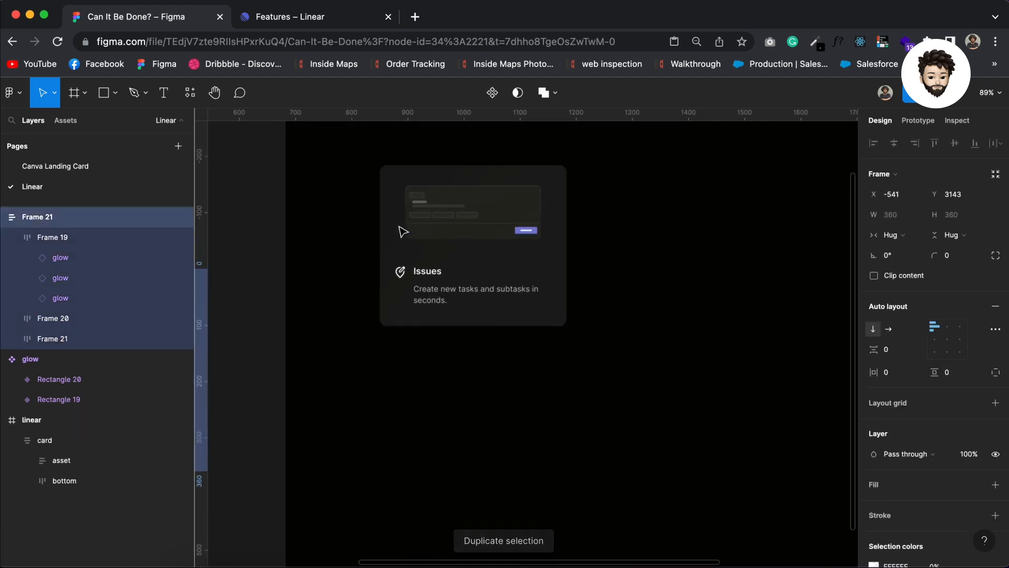
click(399, 180)
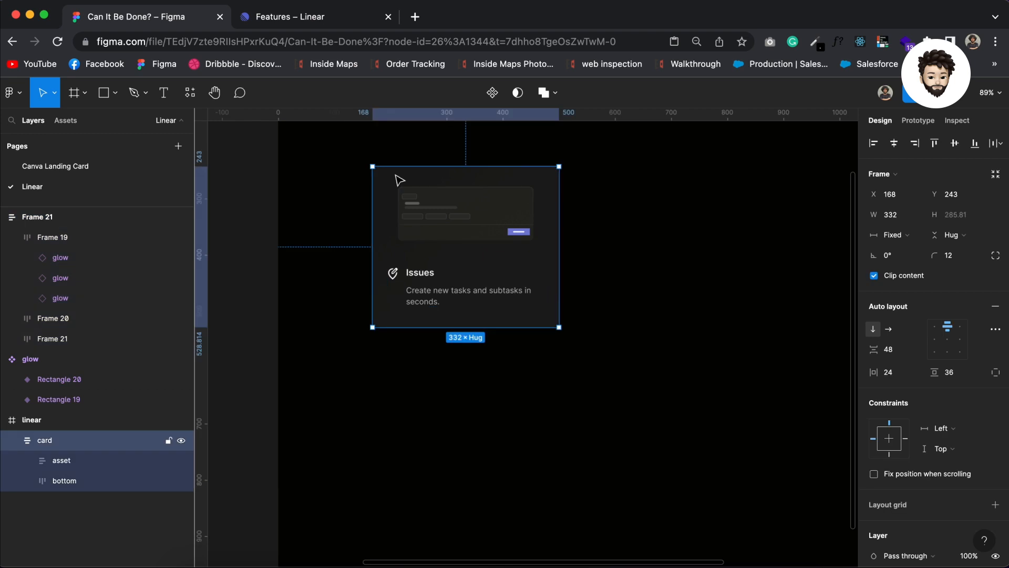
key(super+v)
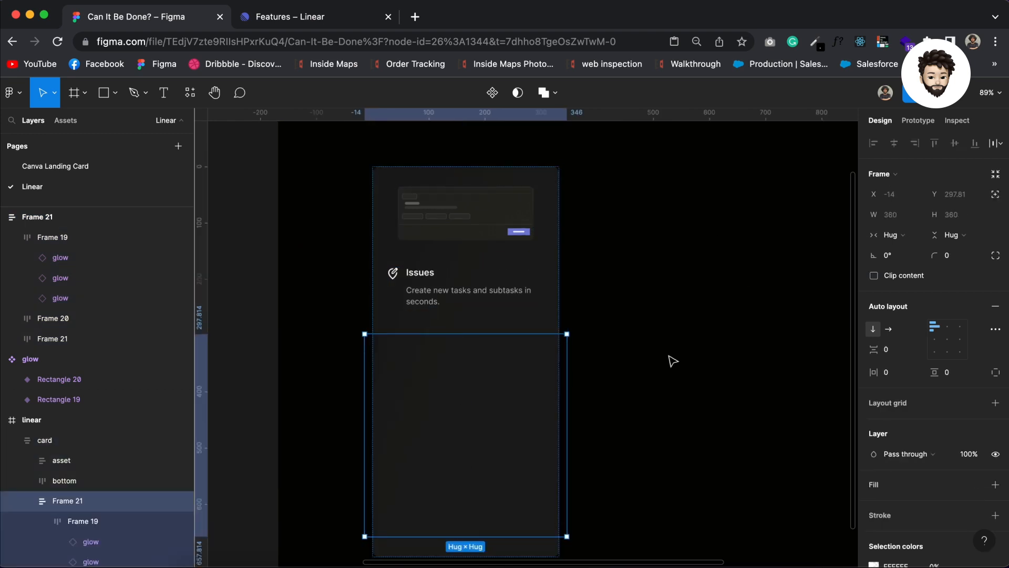
Give the pasted glow grid absolute positioning and place it over the Issues card at about X -14, Y -24
click(995, 197)
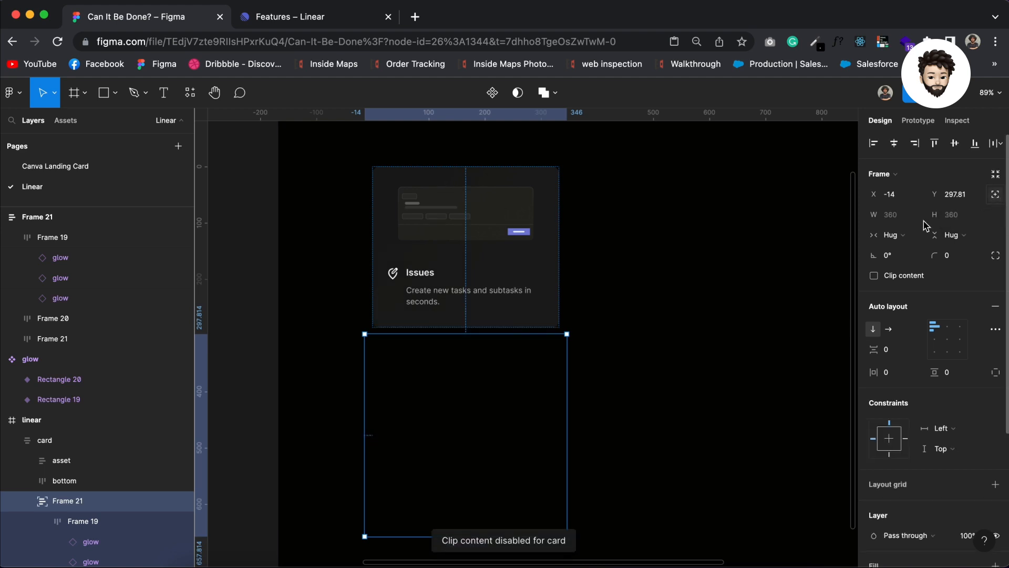
drag(484, 420, 471, 321)
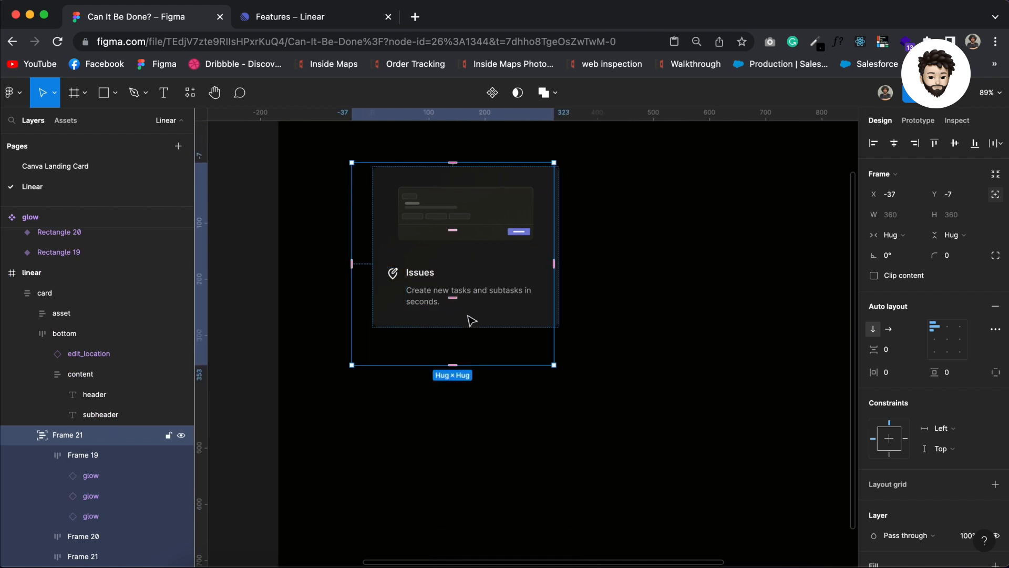
mouse_move(471, 321)
mouse_down()
mouse_move(491, 313)
mouse_move(481, 306)
mouse_up()
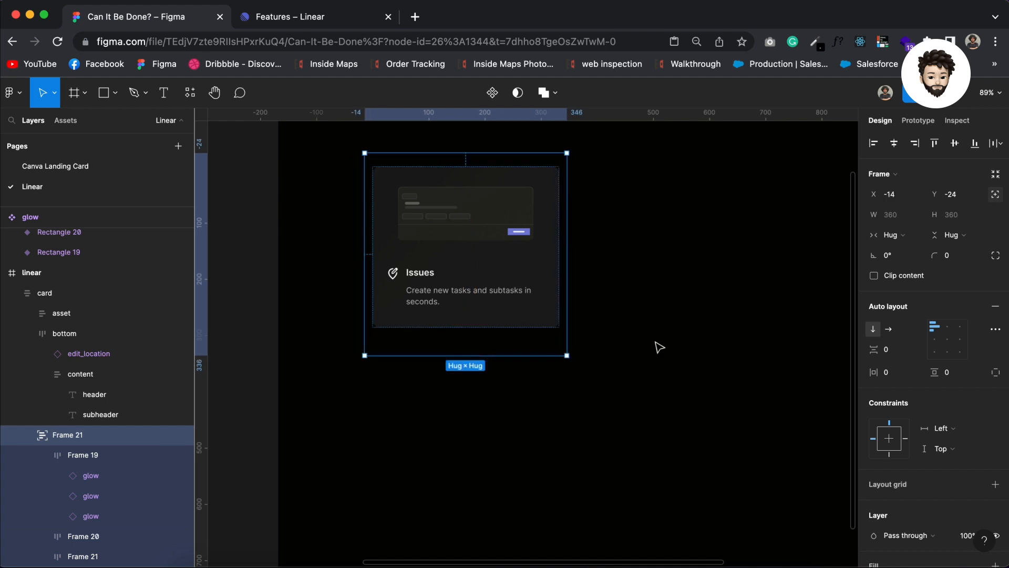
Turn on content clipping for the Issues card frame
click(660, 347)
click(74, 440)
click(55, 294)
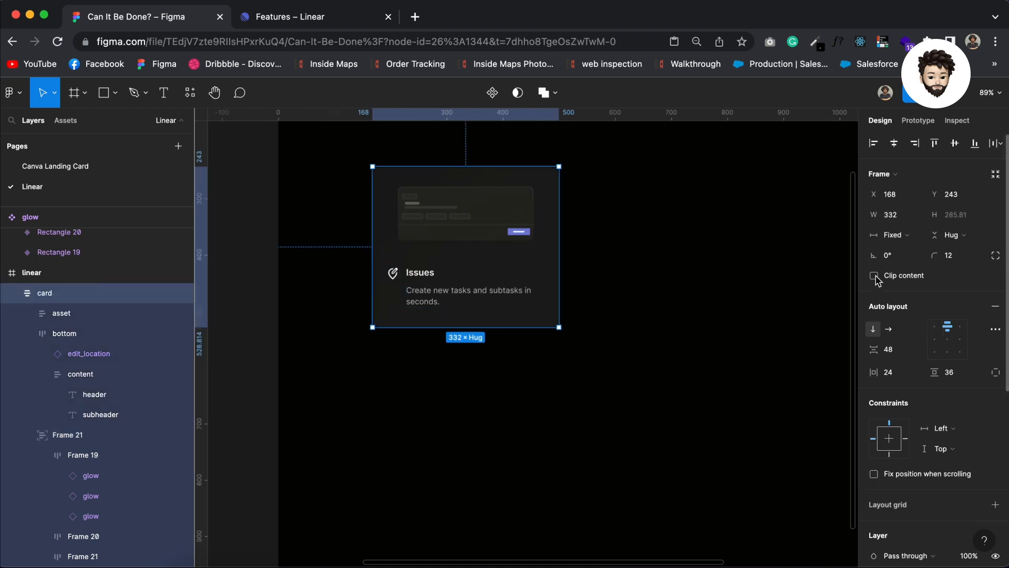
click(578, 326)
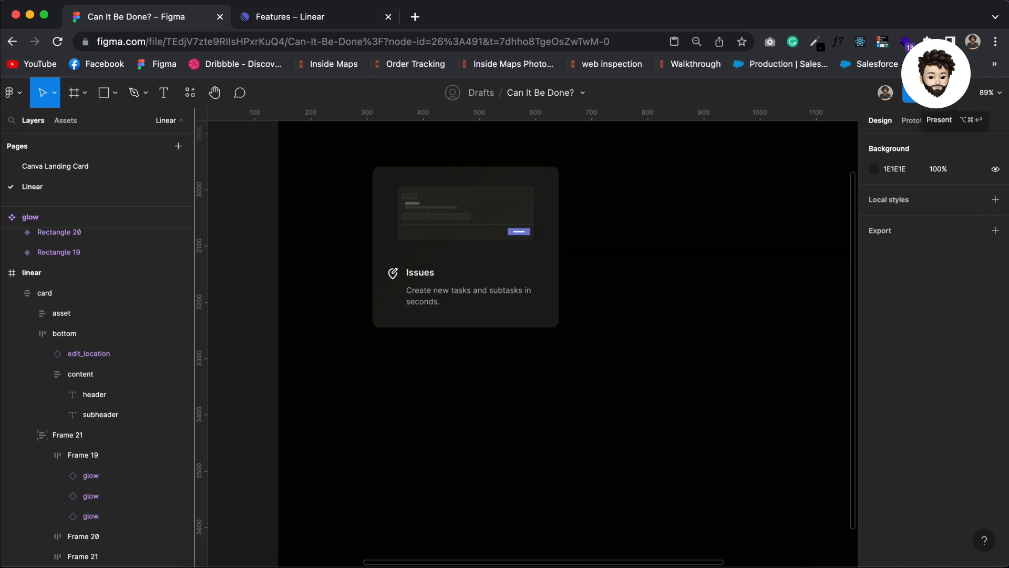
Present the linear frame as a prototype and compare the card's hover glow with the Linear features page
scroll(572, 303, down, 3)
scroll(572, 303, down, 5)
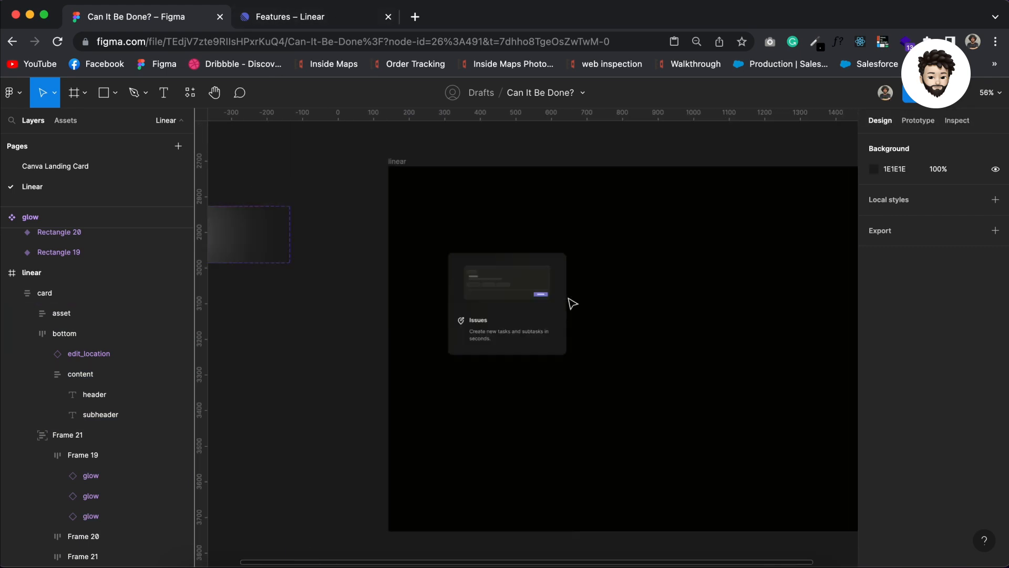
click(382, 240)
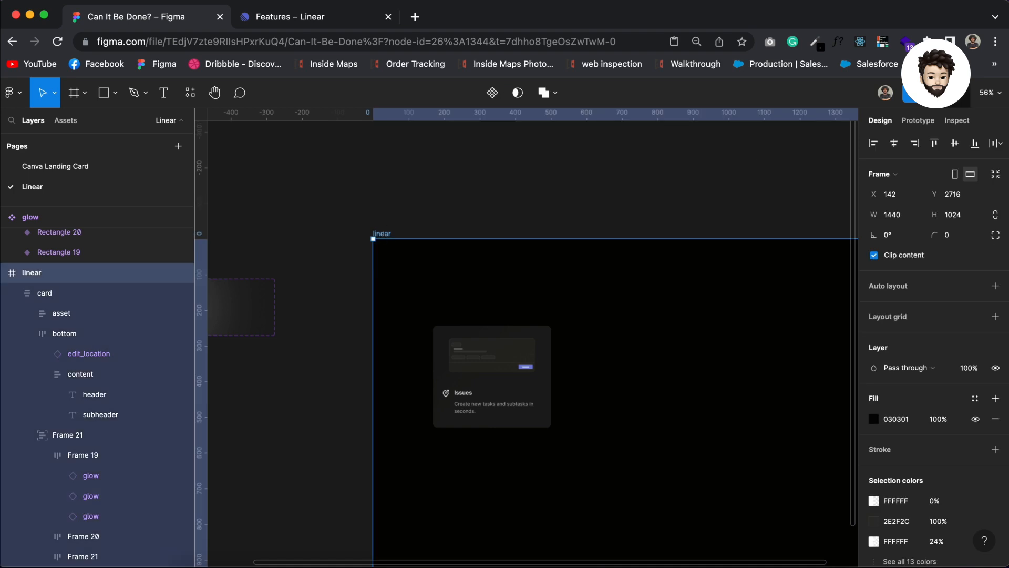
click(956, 100)
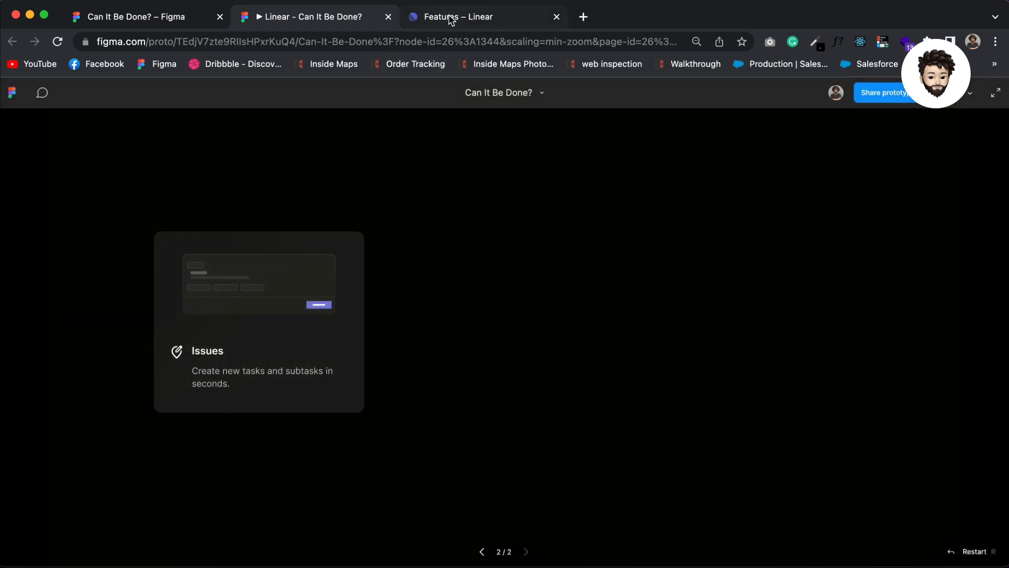
click(450, 20)
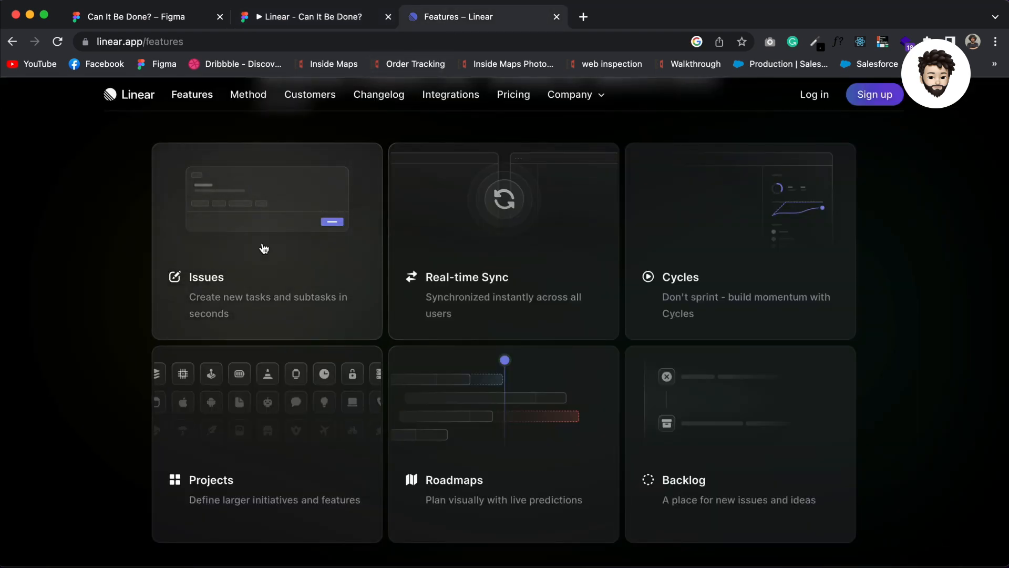
click(299, 17)
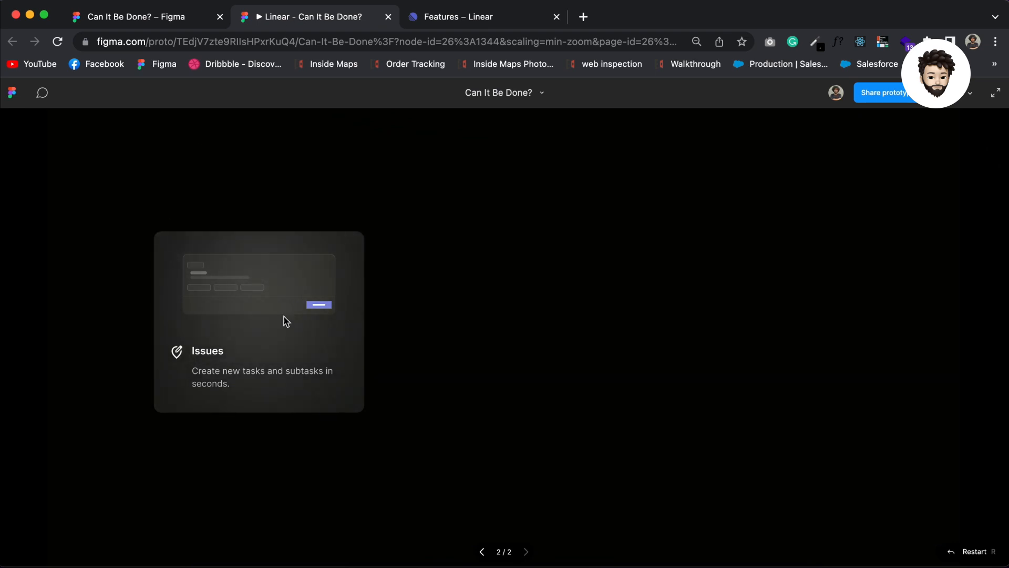
Back in the design file, set the white color of the glow component's Rectangle 19 instance to 50% opacity
click(160, 18)
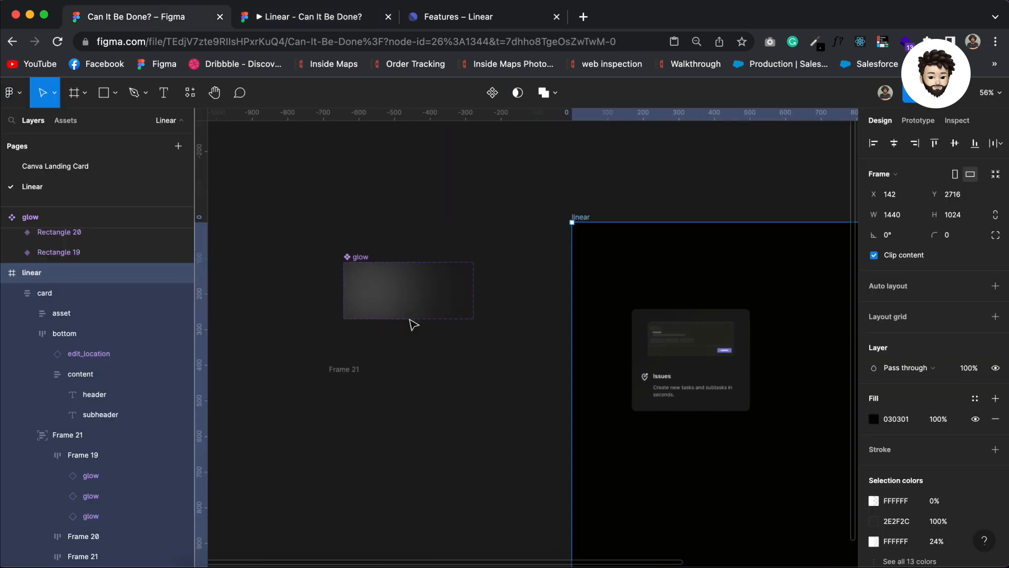
click(385, 298)
scroll(946, 459, down, 4)
click(940, 461)
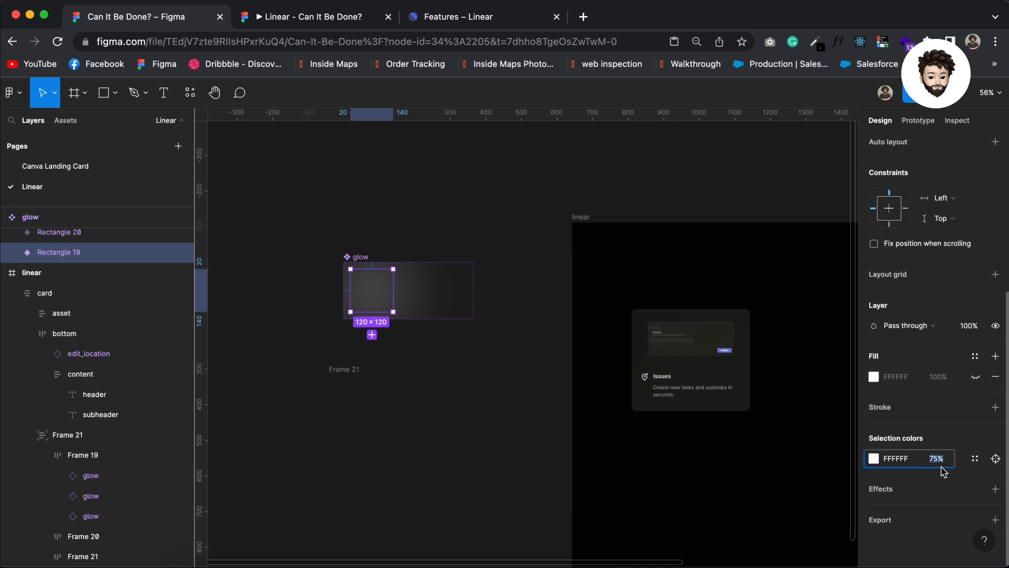
text(50)
key(Return)
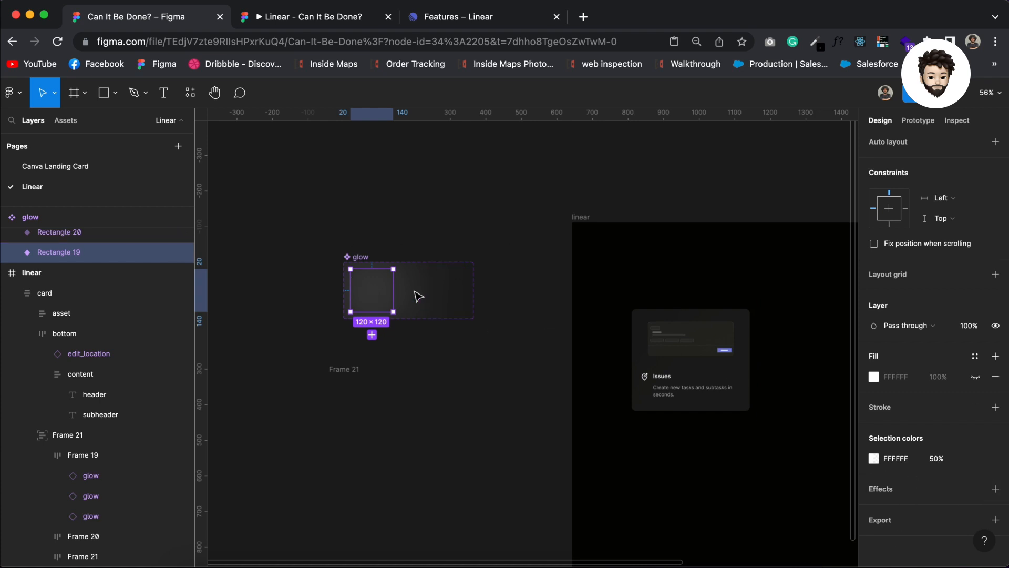
Set the layer blur of the rectangle inside Rectangle 19 to 300
double_click(374, 290)
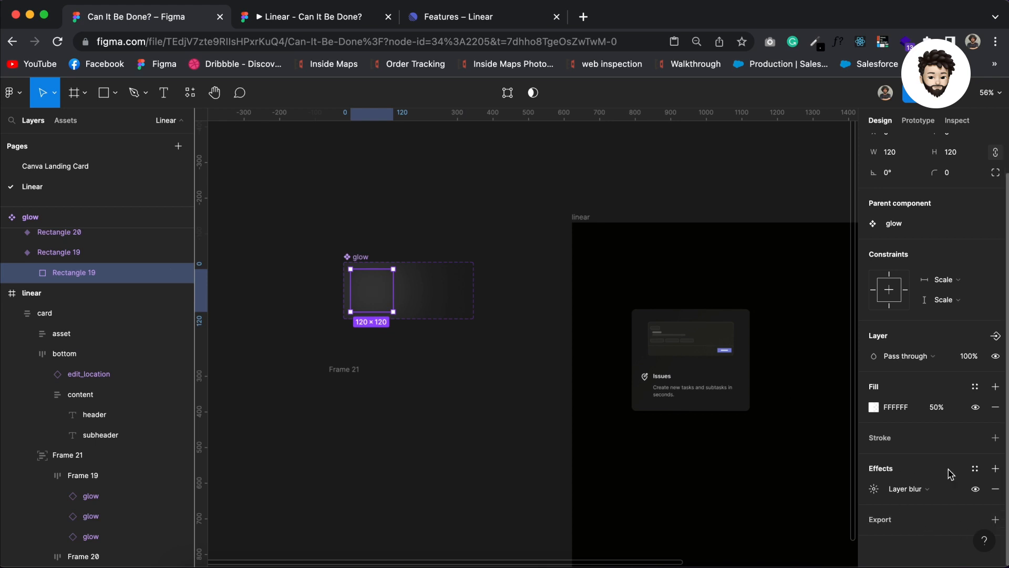
click(873, 489)
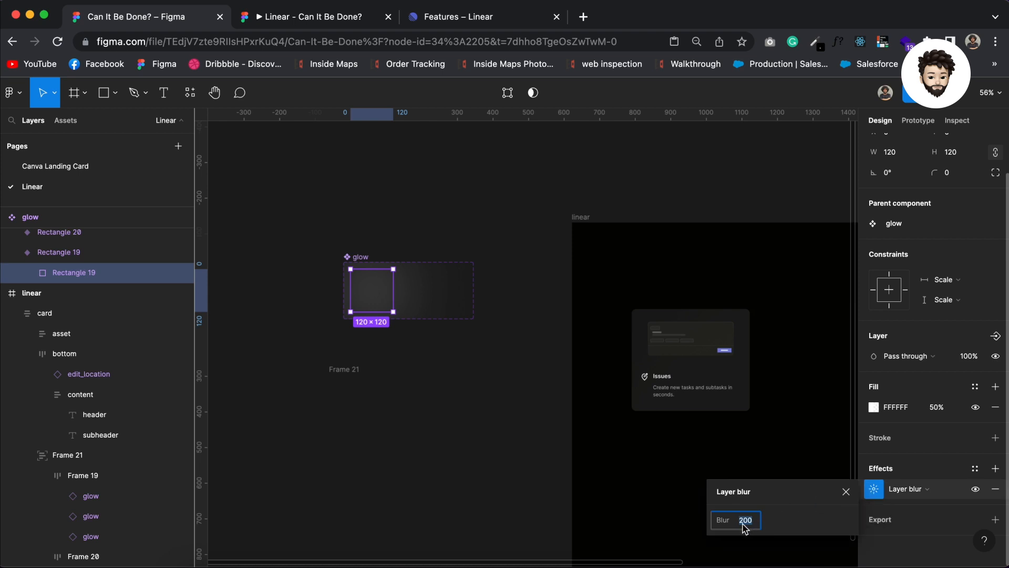
key(Return)
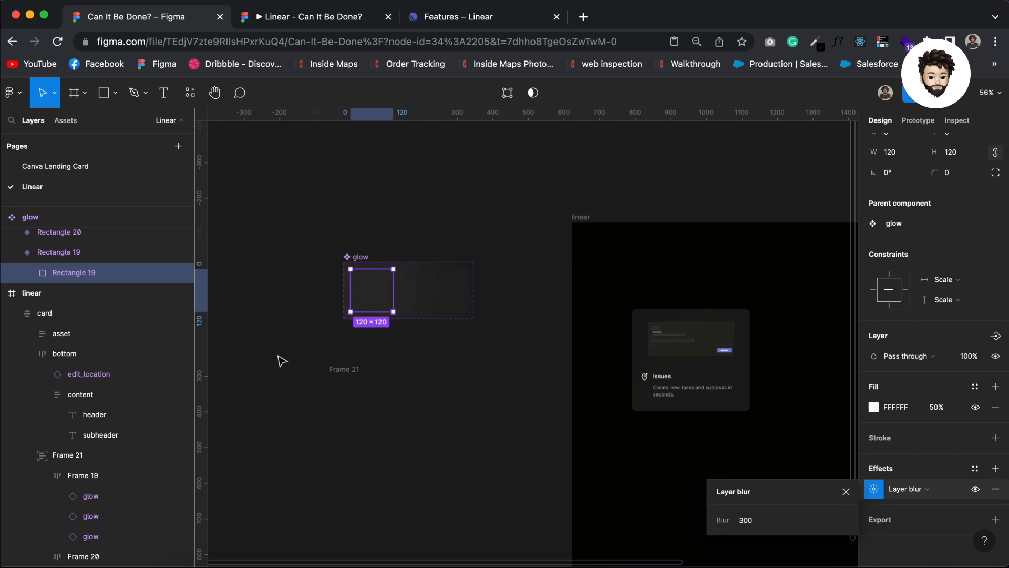
click(354, 365)
Compare the softened glow on the prototype's Issues card with the hover effect on the Linear features page
click(307, 21)
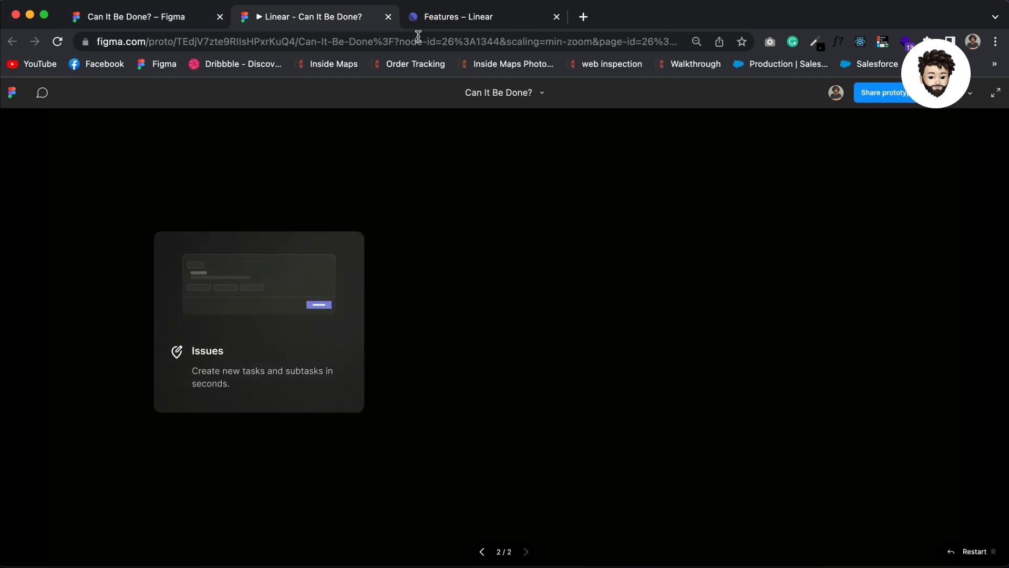
click(450, 15)
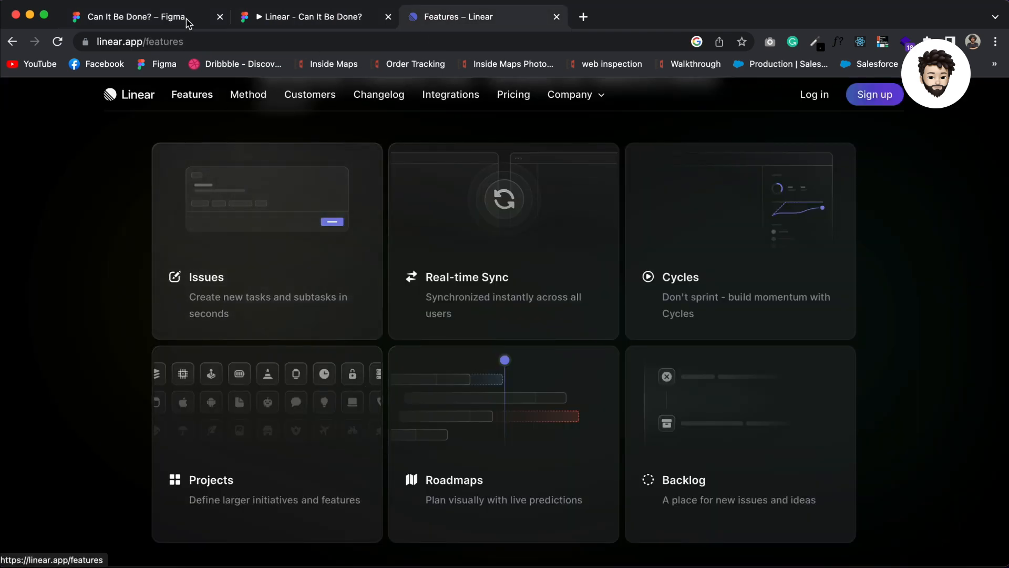
click(283, 20)
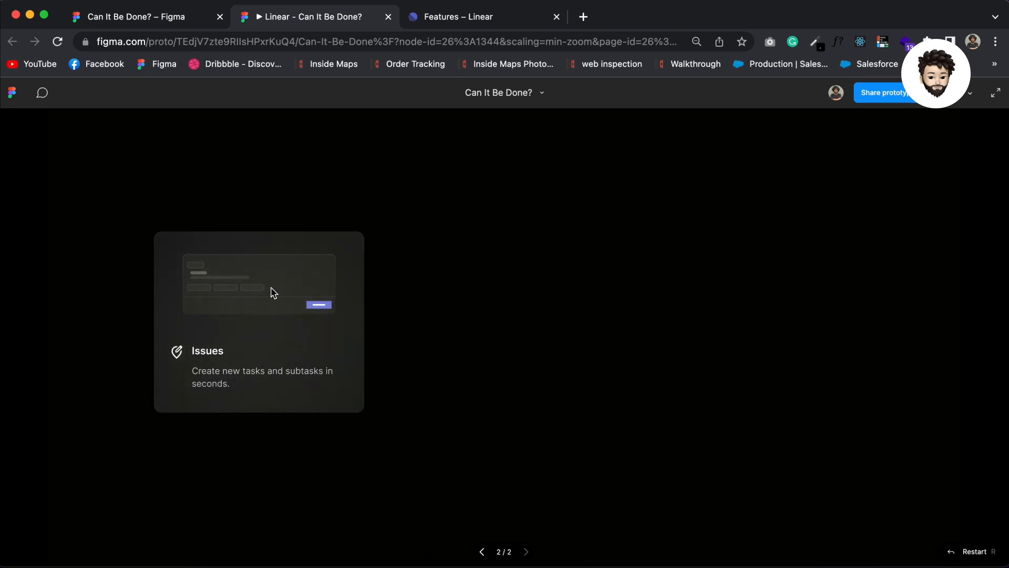
click(496, 26)
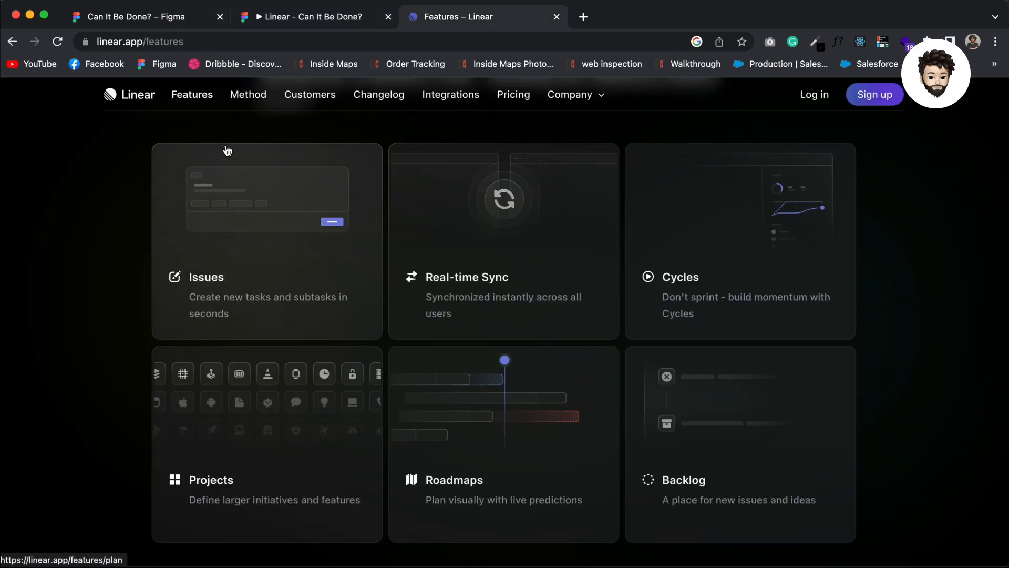
In the design file, copy the Issues card out of the linear frame onto the empty canvas beyond the glow component
click(190, 20)
scroll(550, 232, right, 4)
scroll(551, 232, down, 2)
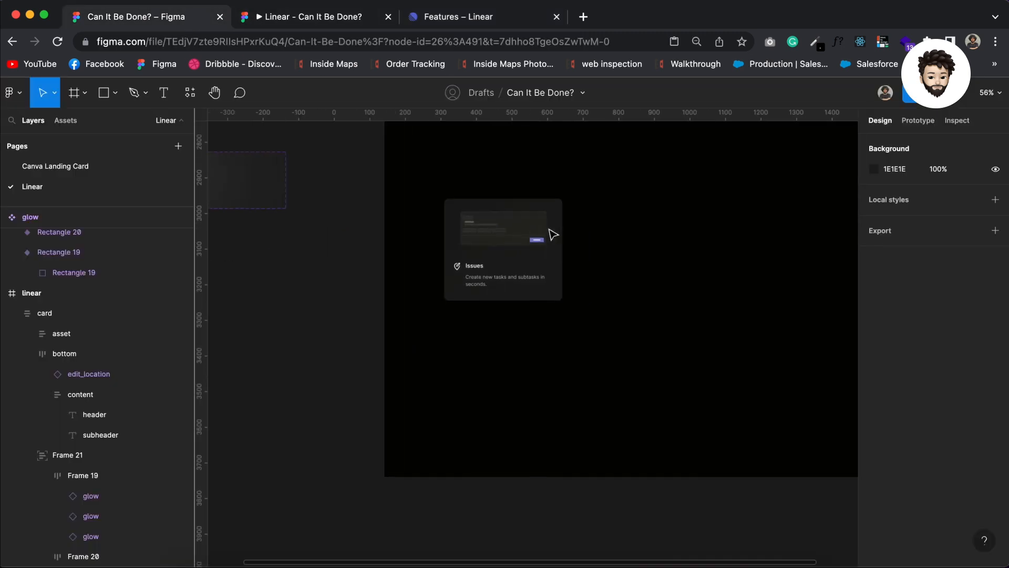
scroll(550, 231, up, 3)
scroll(550, 231, down, 3)
click(515, 260)
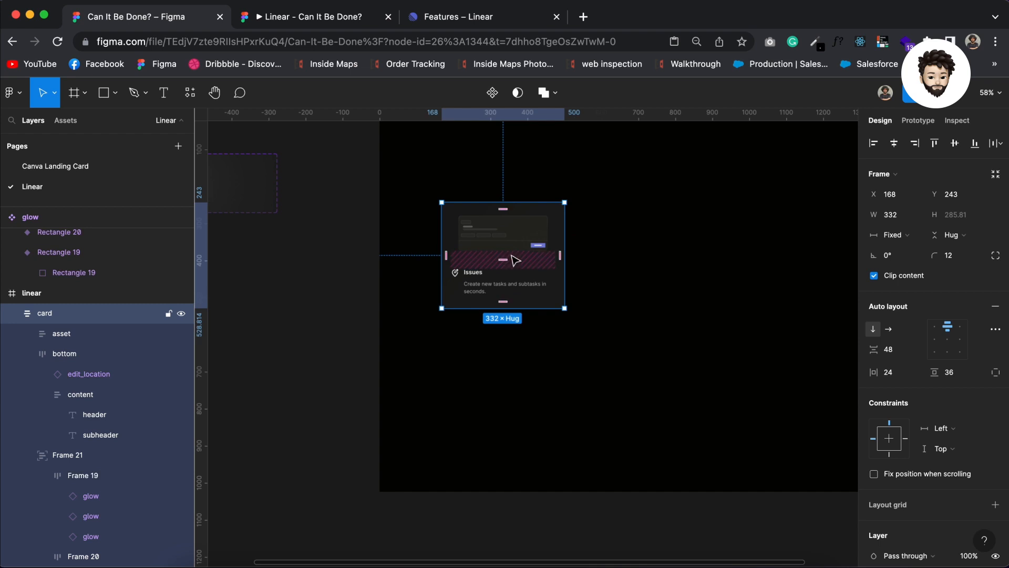
drag(516, 260, 255, 216)
scroll(268, 209, left, 5)
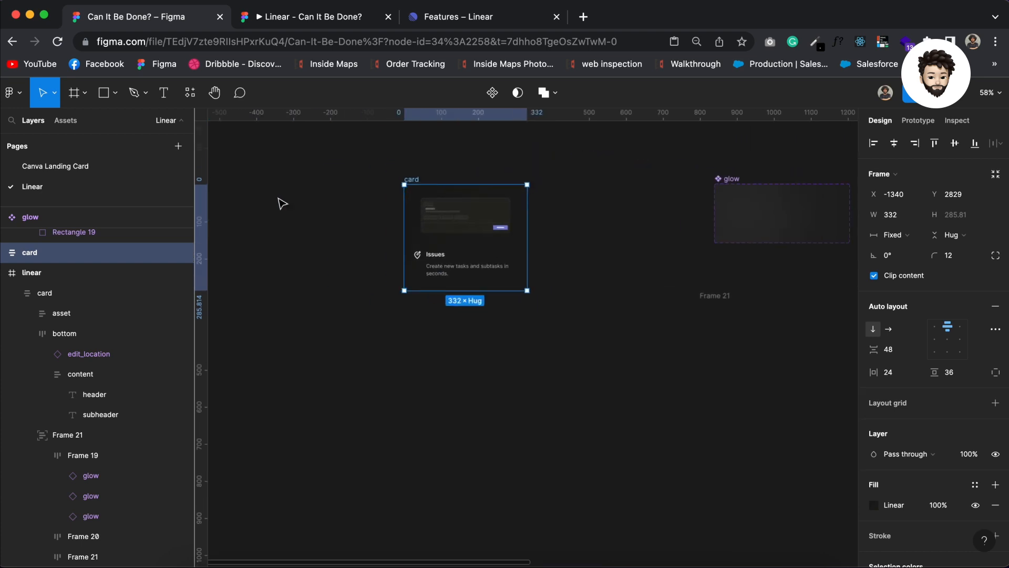
Duplicate the loose Issues card into the empty space between it and the glow component
click(350, 180)
scroll(349, 179, right, 4)
scroll(349, 176, up, 5)
click(279, 174)
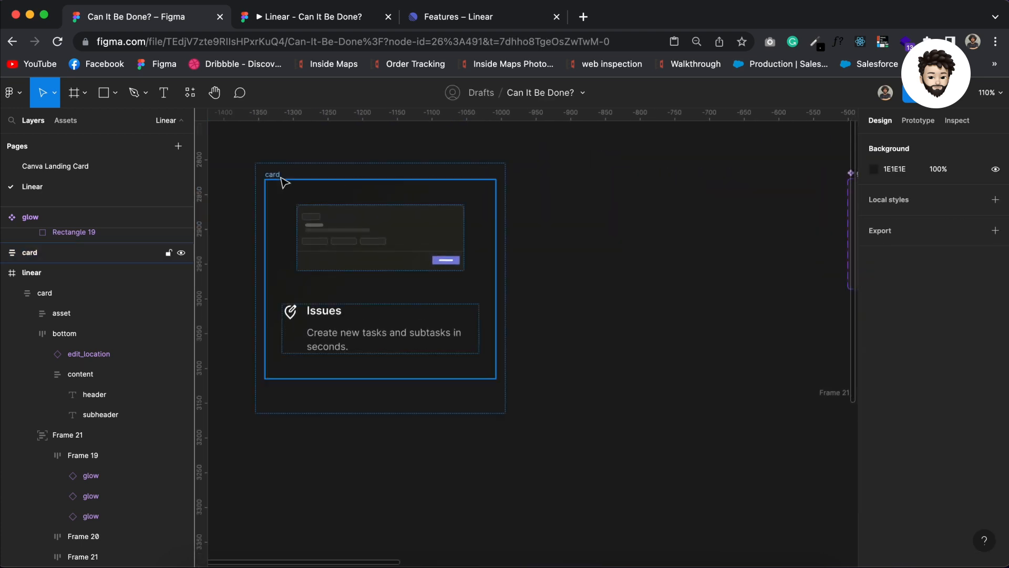
drag(282, 179, 556, 175)
scroll(556, 175, right, 4)
Add an inside stroke of width 1 to the duplicated card and color it white, FFFFFF
scroll(968, 418, down, 5)
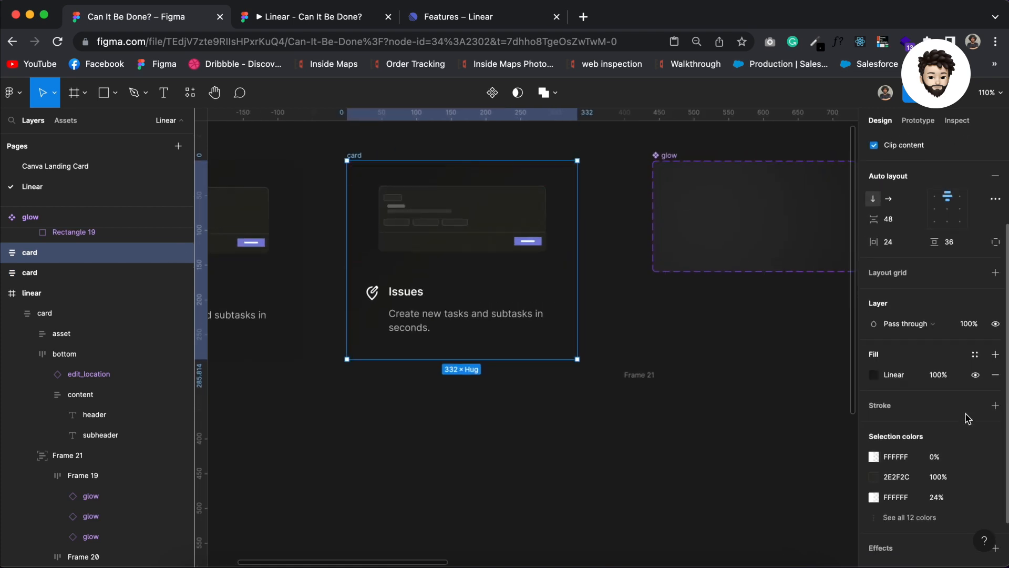
click(995, 401)
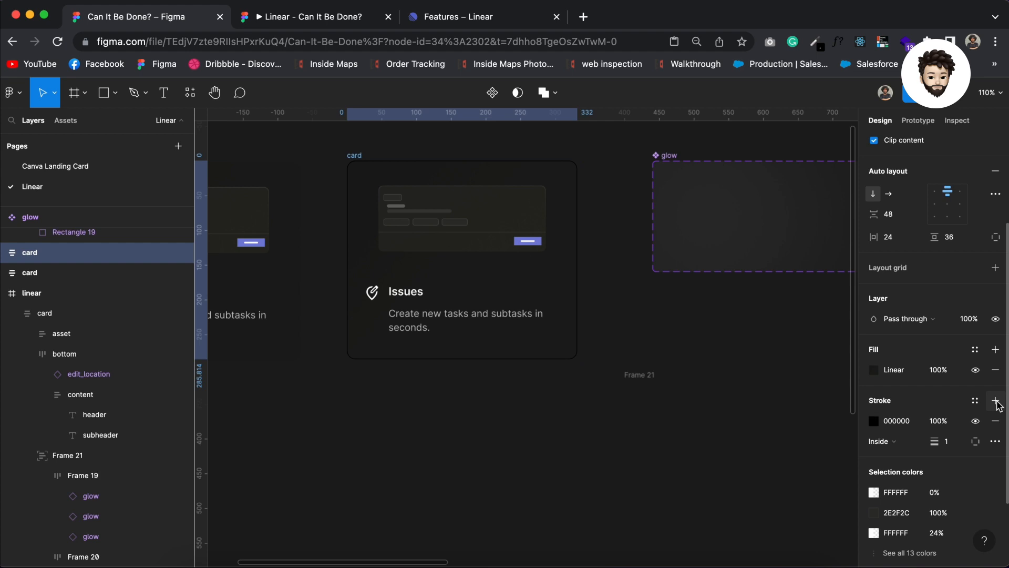
click(895, 423)
text(fff)
key(Return)
Change the card's stroke to a linear gradient and set its opacity to 50%
click(874, 421)
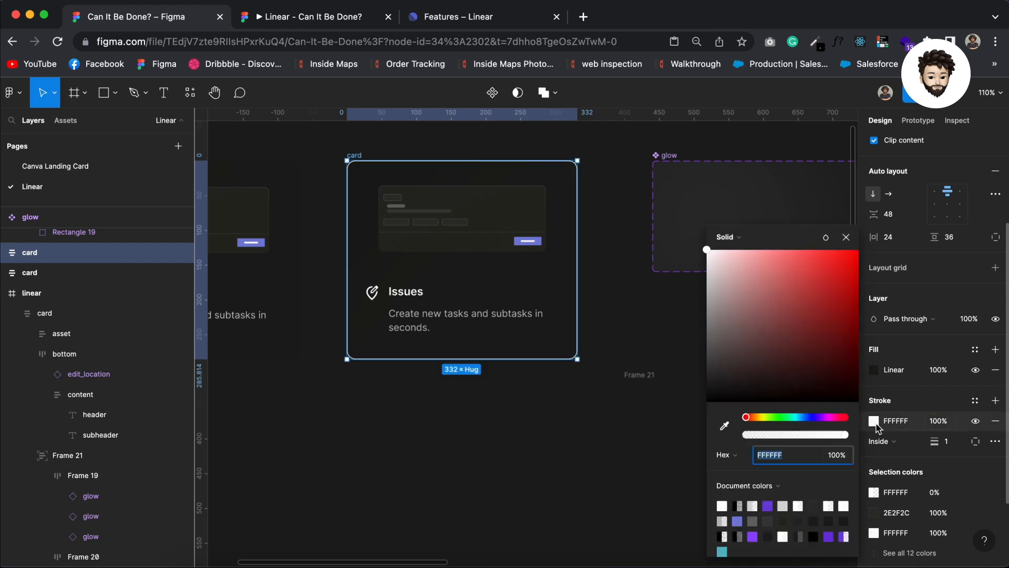
click(728, 237)
click(751, 253)
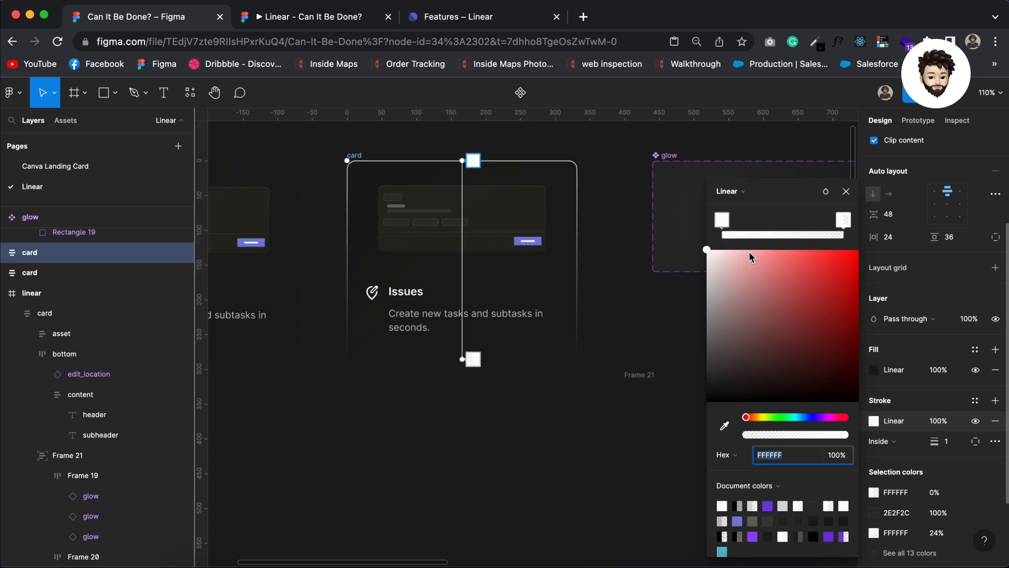
click(950, 424)
text(50)
key(Return)
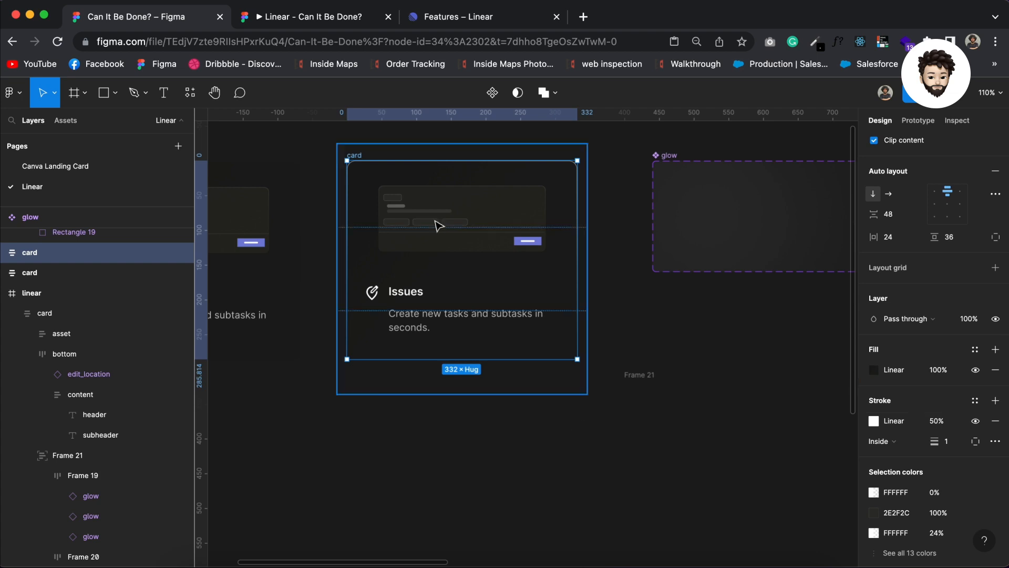
Reposition the stroke gradient's ends so it runs diagonally from outside the card's left edge toward its lower right
click(873, 419)
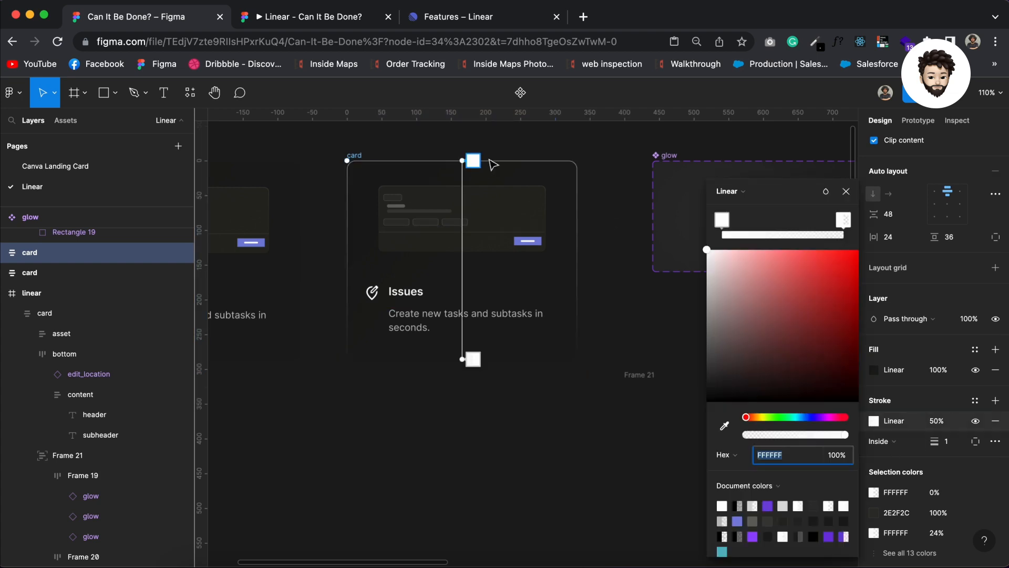
mouse_move(467, 167)
mouse_down()
mouse_move(349, 169)
mouse_move(329, 219)
mouse_up()
mouse_move(463, 359)
mouse_down()
mouse_move(550, 292)
mouse_move(546, 310)
mouse_up()
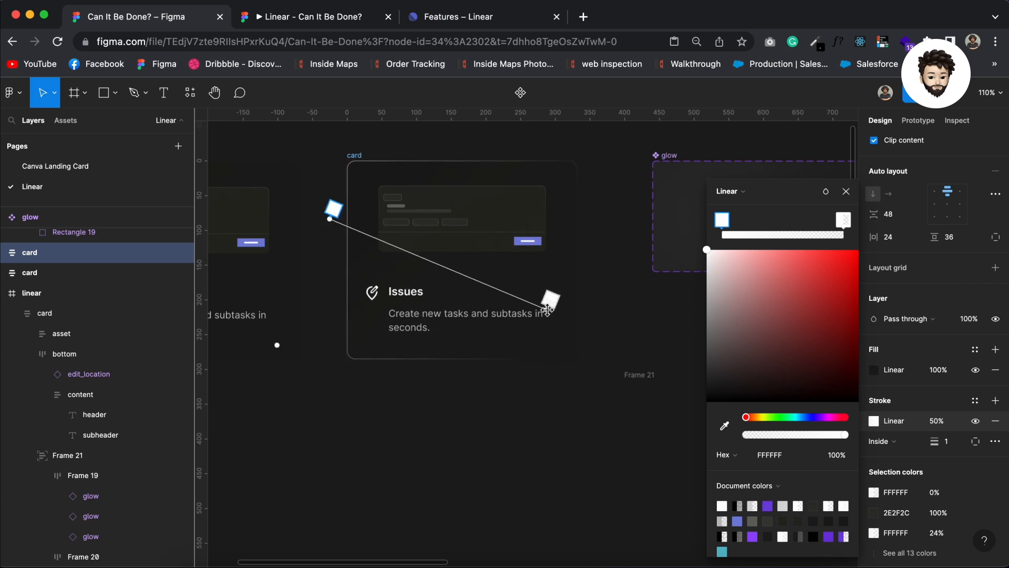
Reposition the stroke gradient's ends so it runs from the card's left edge to just beyond its right edge
drag(330, 219, 354, 230)
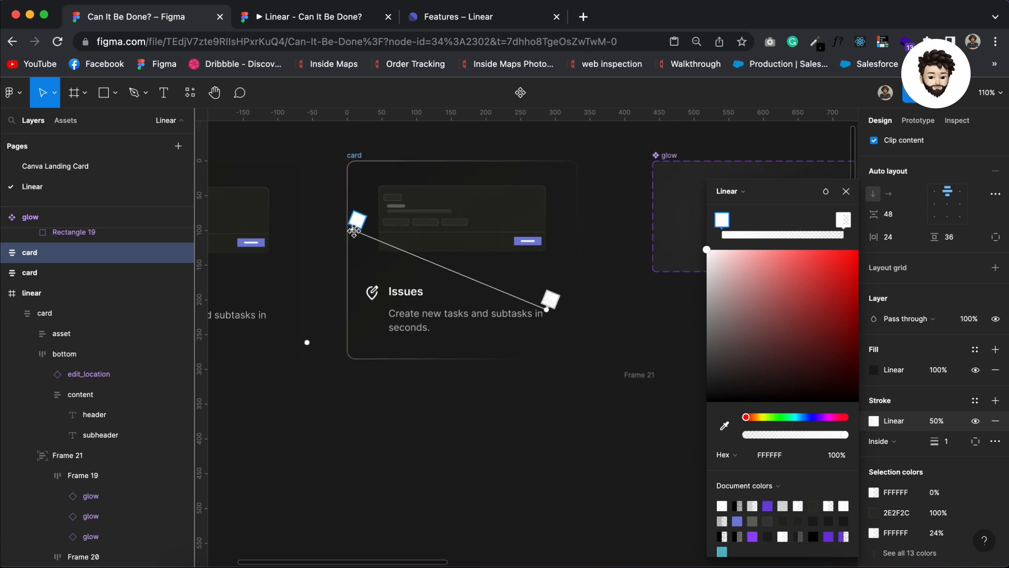
click(551, 303)
drag(546, 307, 627, 287)
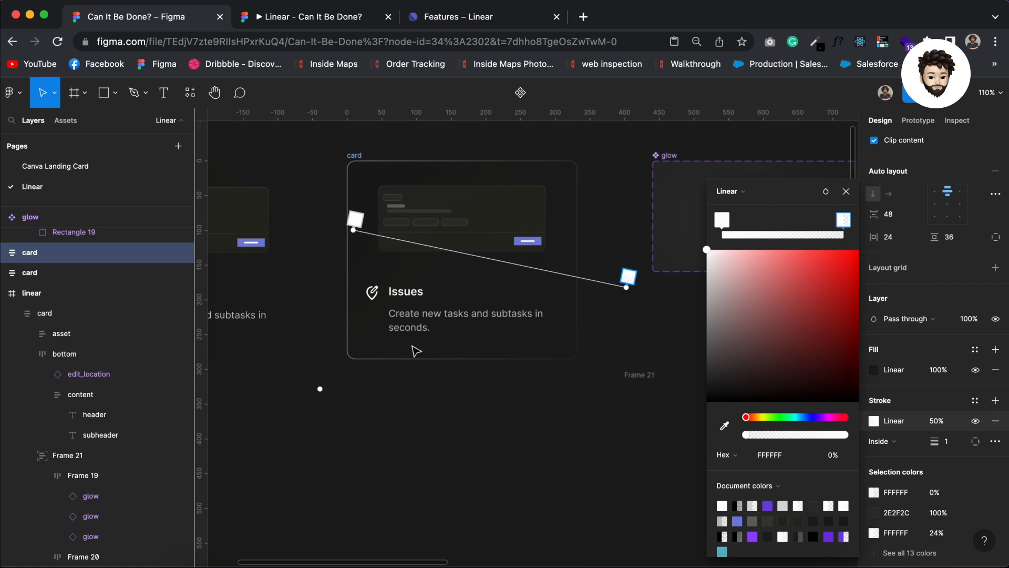
Turn the two loose Issues cards into components and combine them as variants of one component set
scroll(422, 424, left, 5)
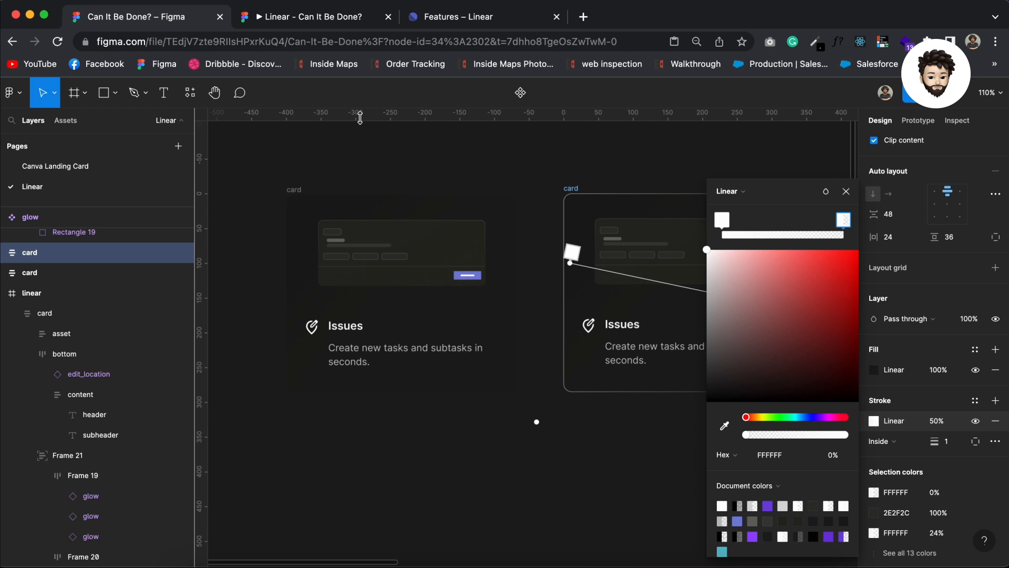
mouse_move(358, 153)
mouse_down()
mouse_move(822, 166)
mouse_move(510, 173)
mouse_move(344, 154)
mouse_up()
drag(225, 162, 684, 469)
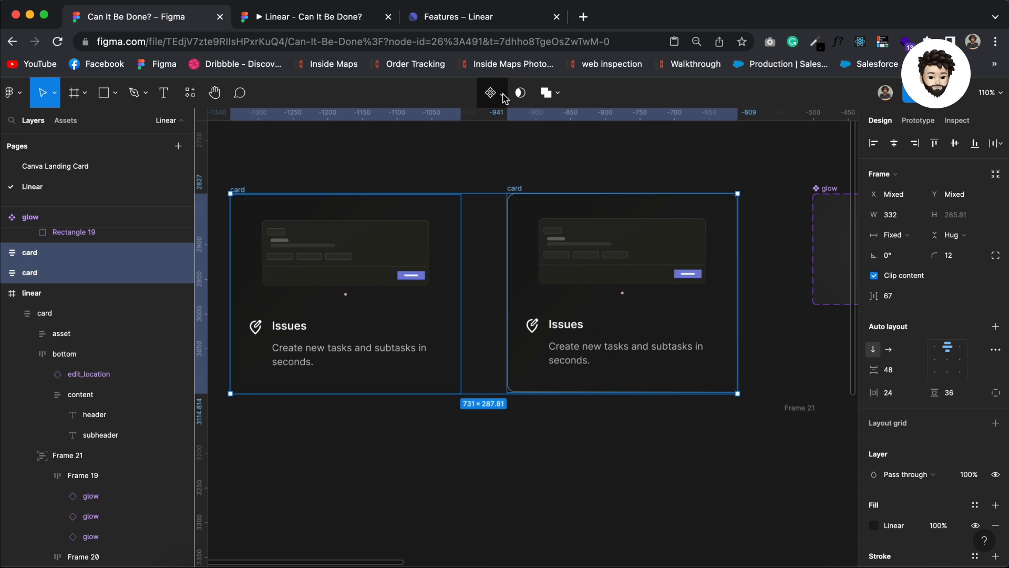
click(501, 93)
click(506, 138)
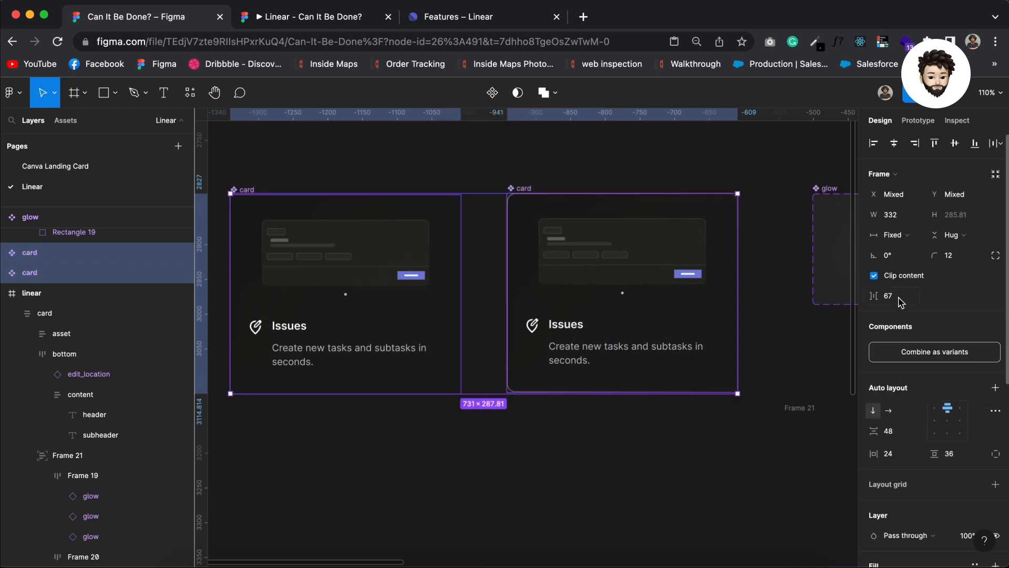
click(923, 357)
Link the borderless card variant to the bordered one with a While hovering, Change to interaction using Instant animation
click(322, 304)
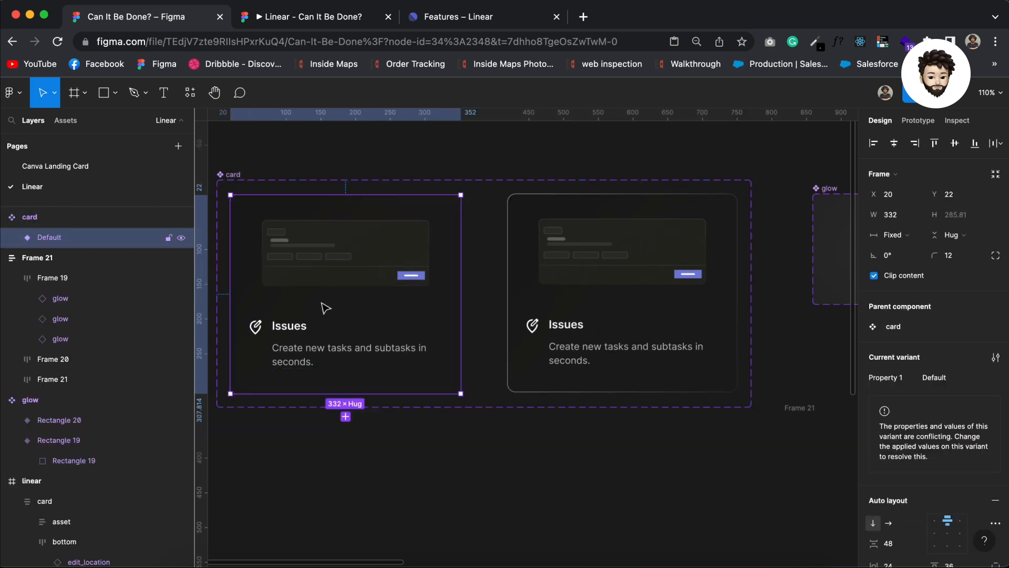
click(918, 121)
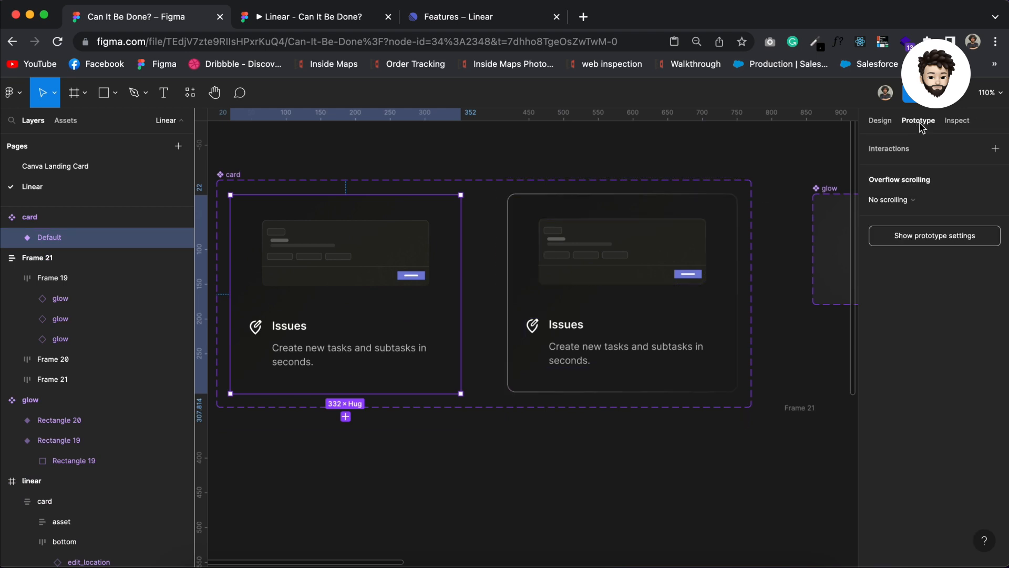
drag(461, 295, 574, 300)
click(749, 202)
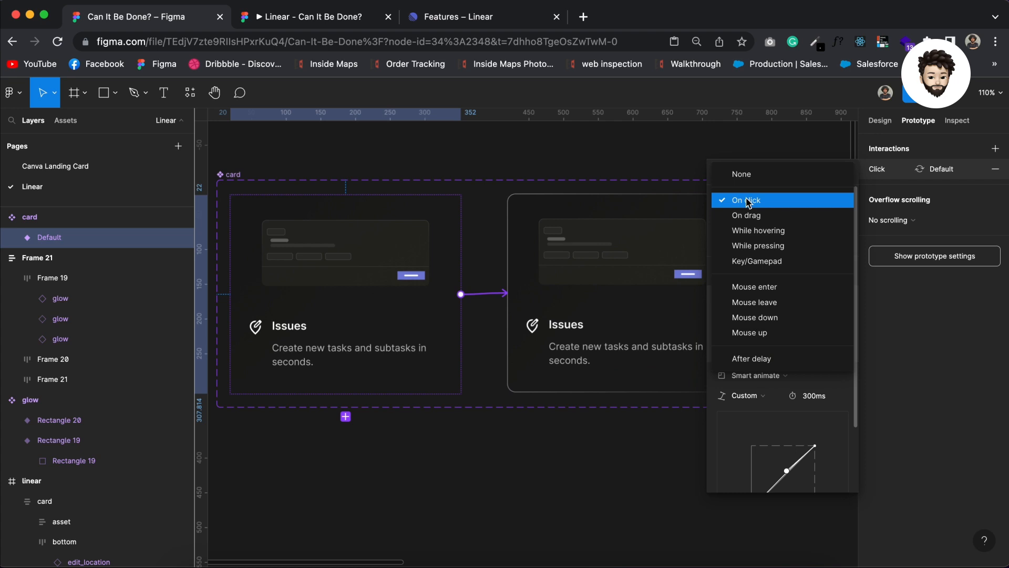
click(763, 234)
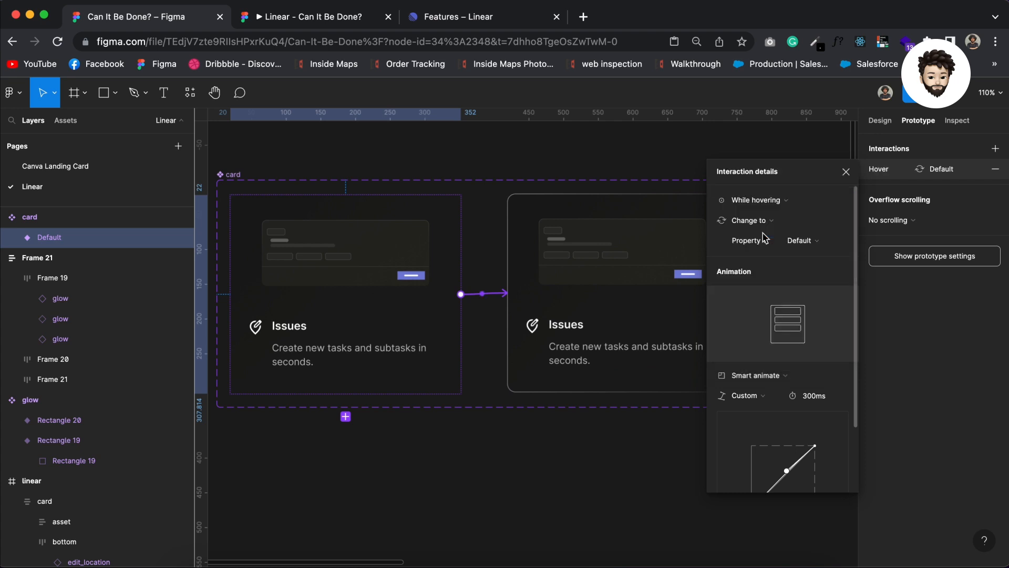
click(750, 374)
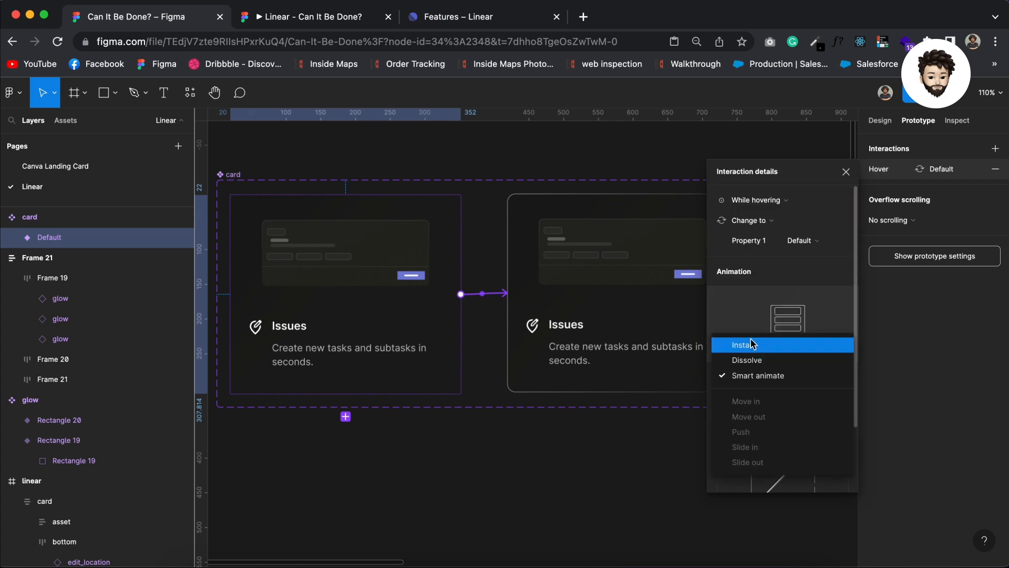
click(750, 344)
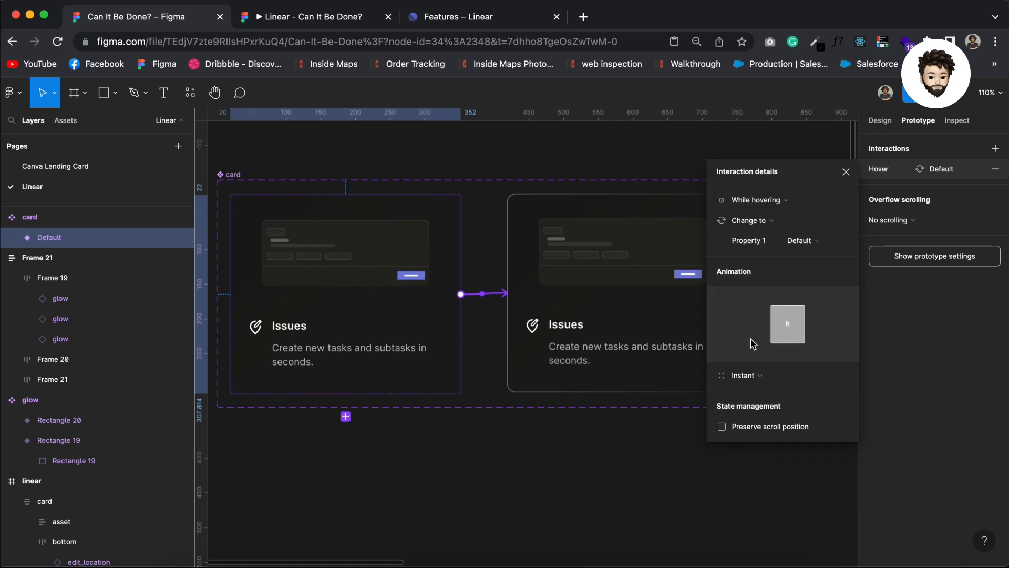
click(497, 462)
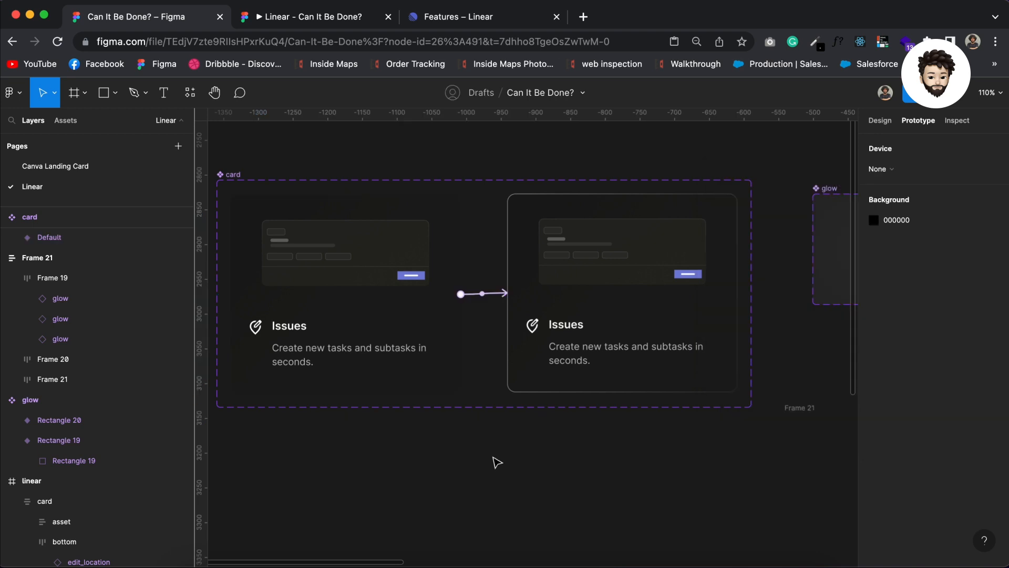
Replace the Issues card in the linear frame with an instance of the borderless card variant
scroll(497, 462, down, 3)
click(375, 349)
scroll(375, 349, right, 10)
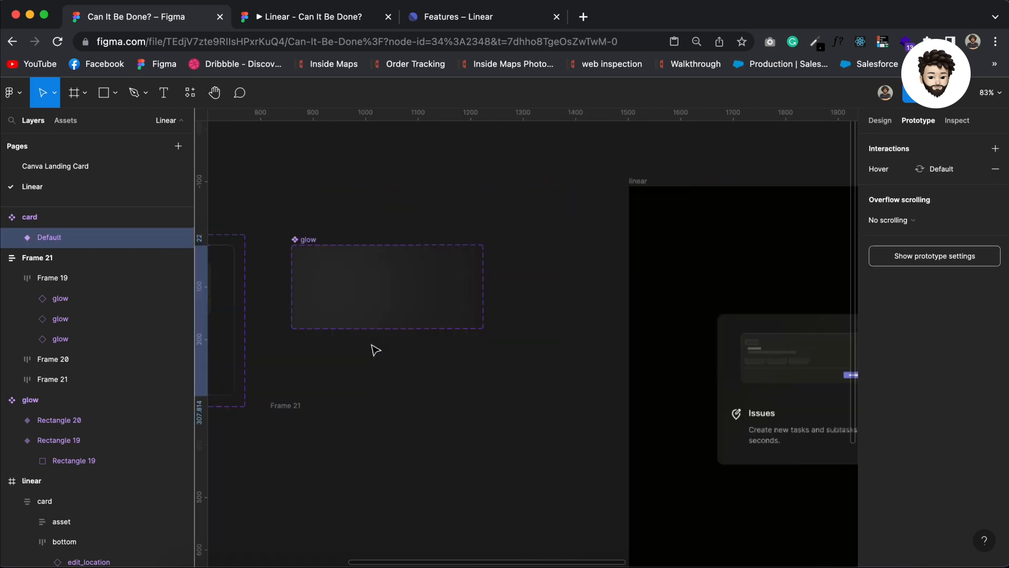
click(520, 360)
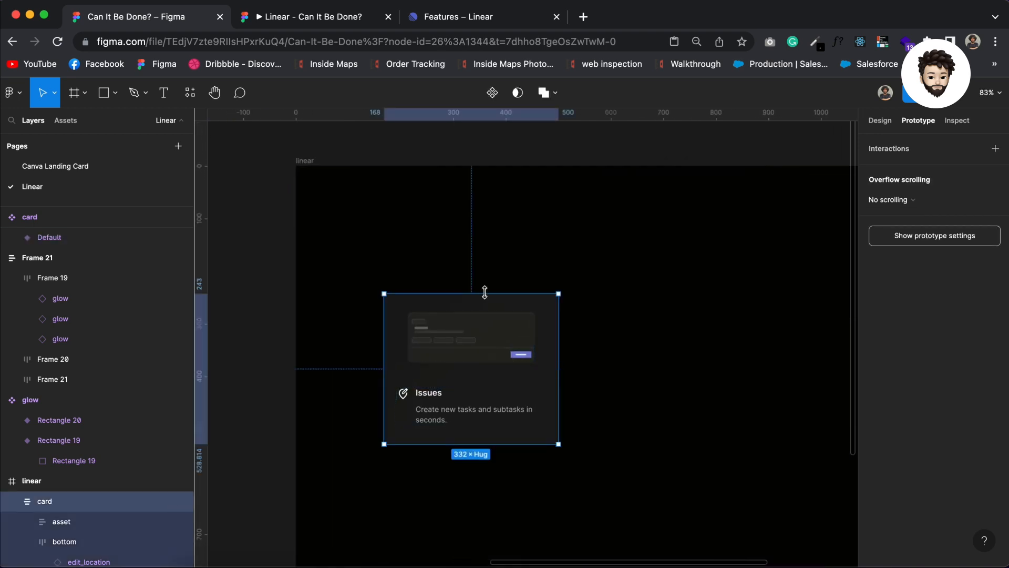
key(super+z)
scroll(486, 294, right, 4)
scroll(489, 299, left, 3)
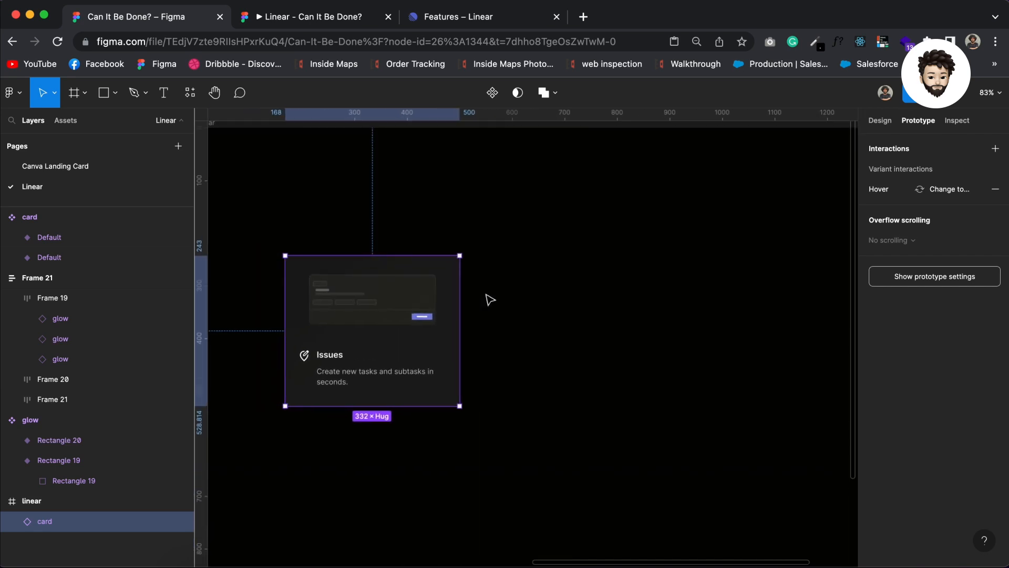
Duplicate the card instance twice to the right to form a row of three in the linear frame
scroll(487, 297, down, 4)
drag(378, 318, 494, 318)
key(ctrl+d)
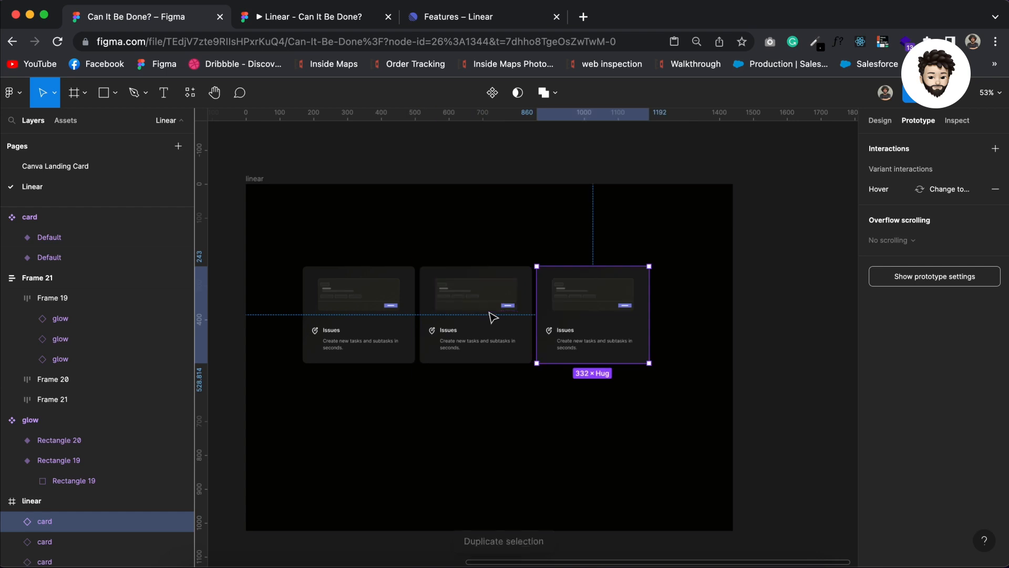
Wrap the three cards in a horizontal auto layout and set the spacing between them to 12
click(449, 385)
drag(289, 244, 663, 439)
key(shift+a)
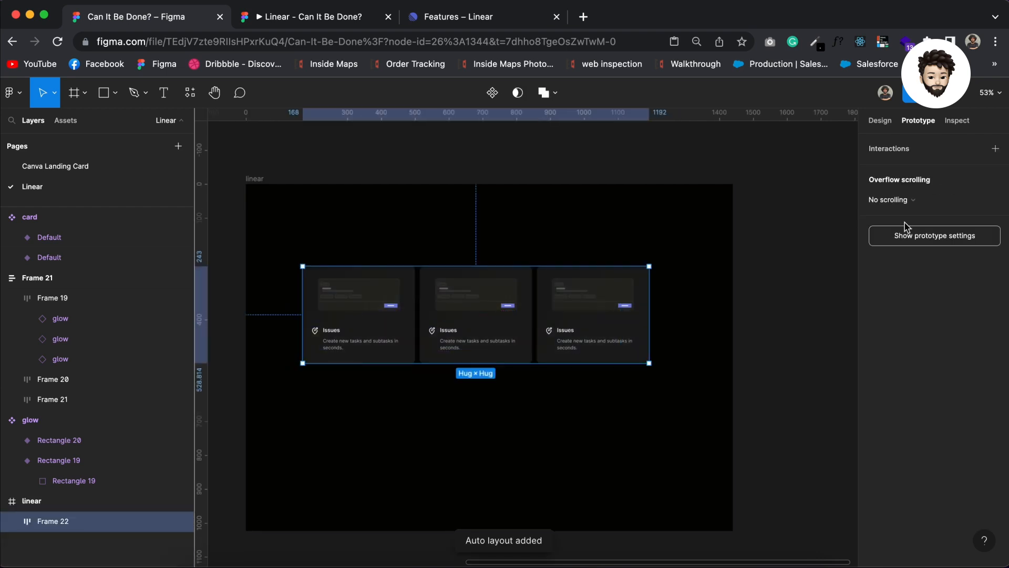
click(886, 125)
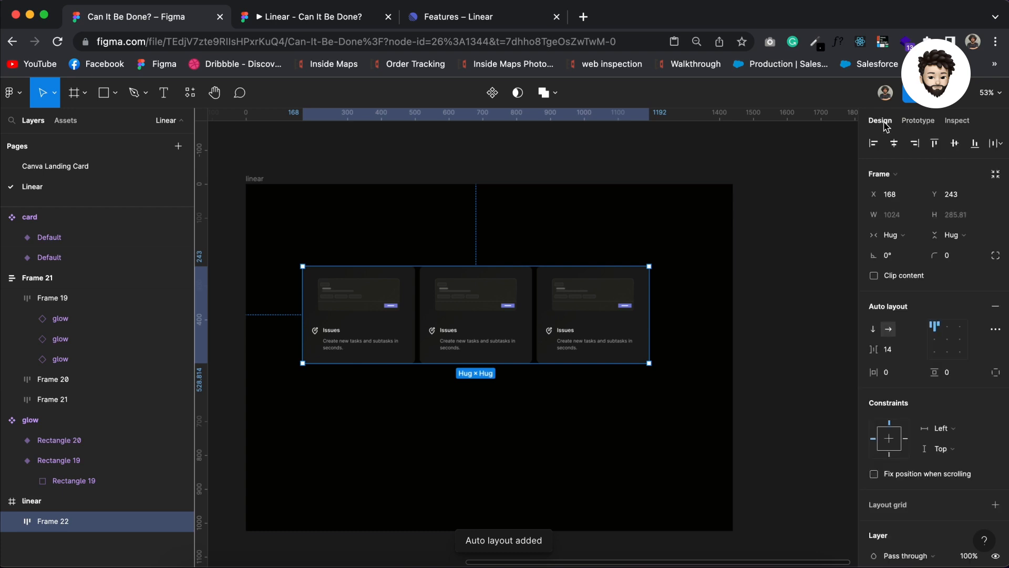
click(900, 355)
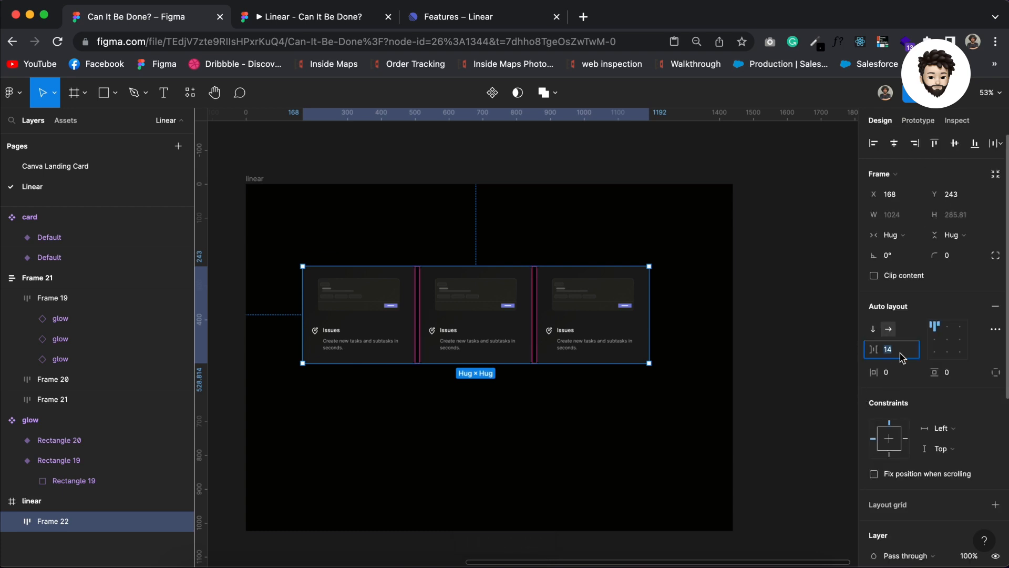
text(12)
key(Return)
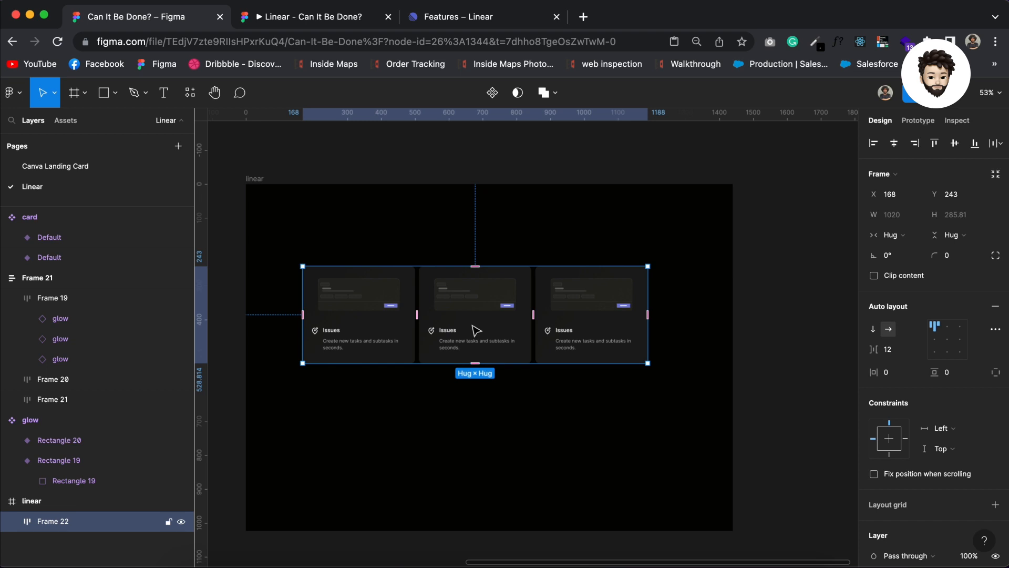
Duplicate the card row directly below, then wrap both rows in a vertical auto layout with a spacing of 12
drag(477, 333, 477, 436)
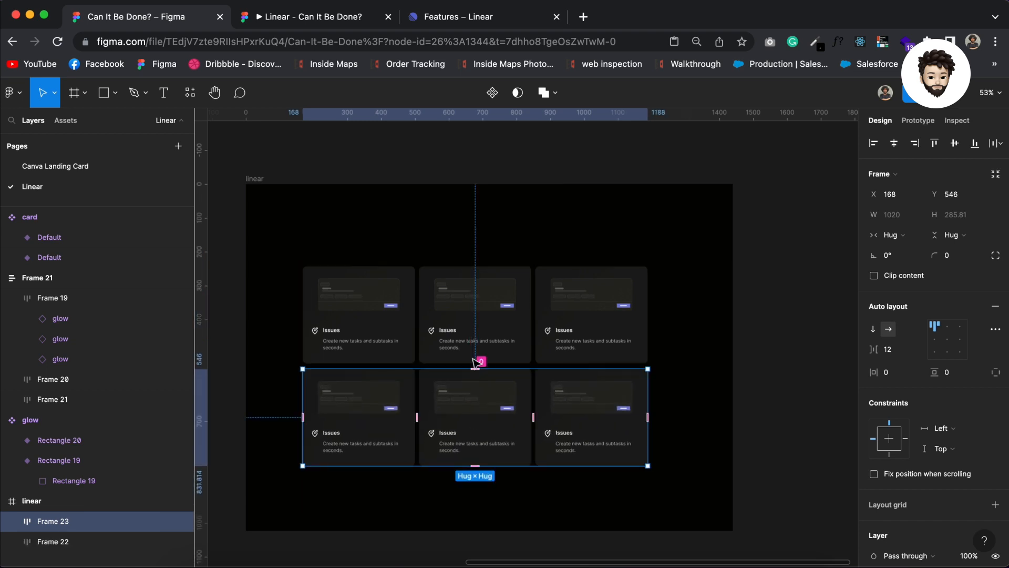
shift+click(478, 354)
key(shift+a)
click(900, 351)
text(12)
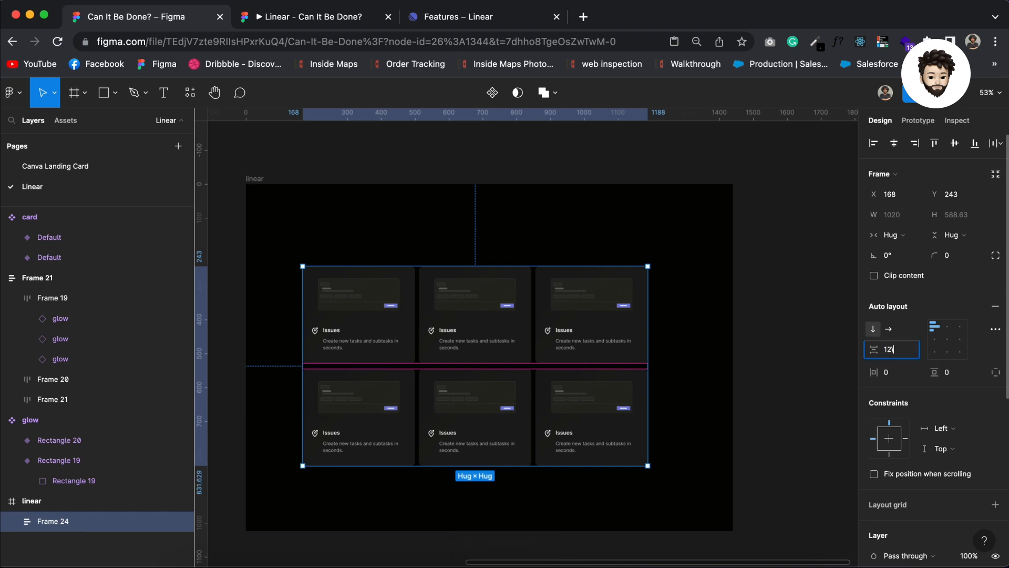
key(Return)
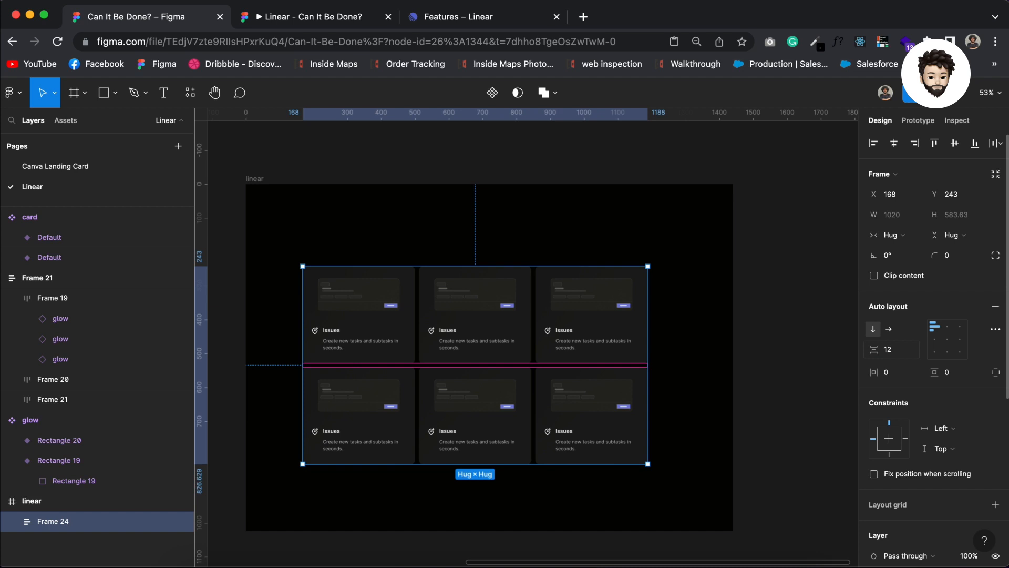
click(686, 365)
Center the card grid horizontally and vertically in the linear frame, and set both its constraints to Center
click(451, 322)
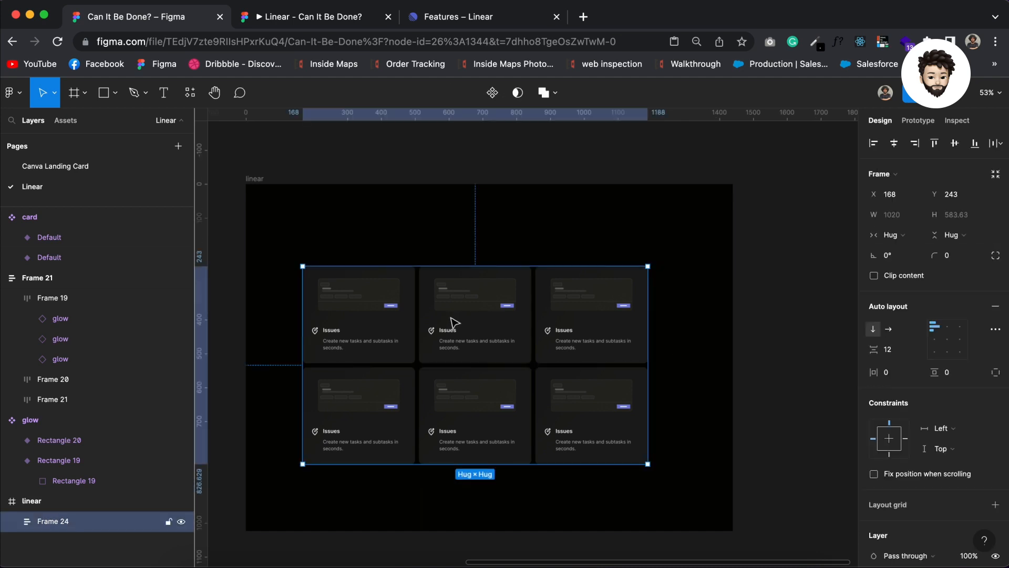
click(893, 143)
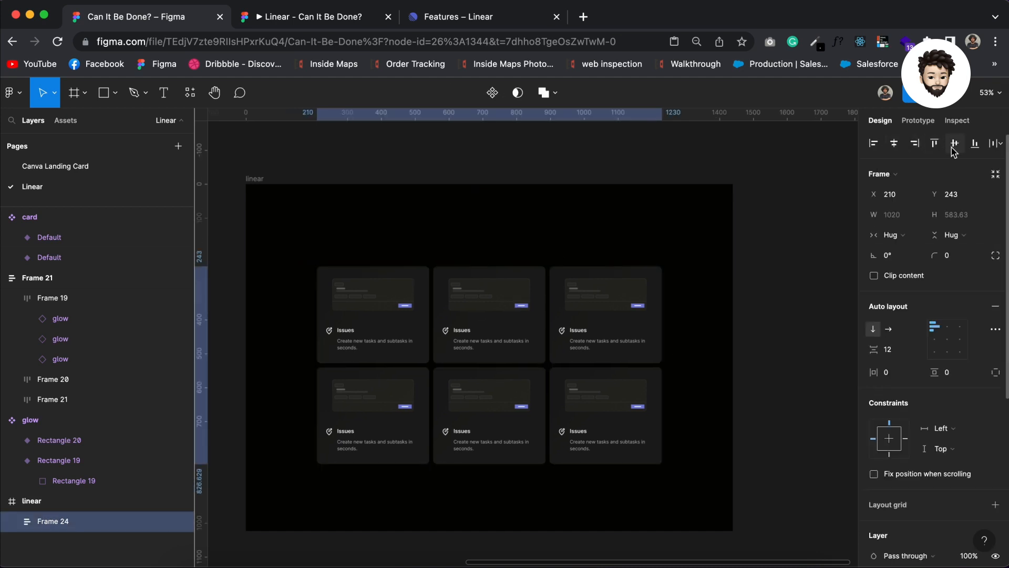
click(955, 145)
click(889, 447)
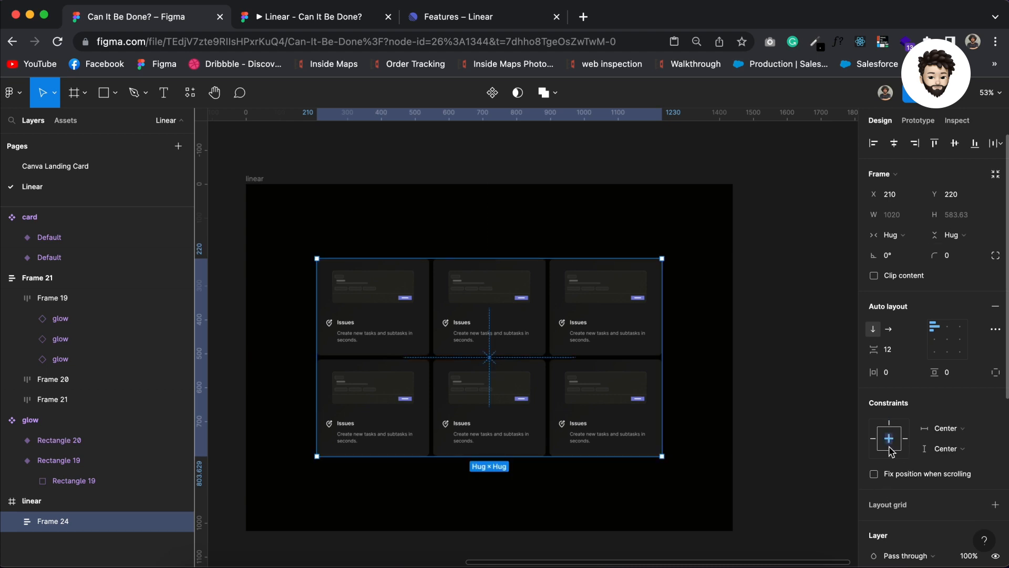
click(768, 334)
scroll(765, 333, down, 2)
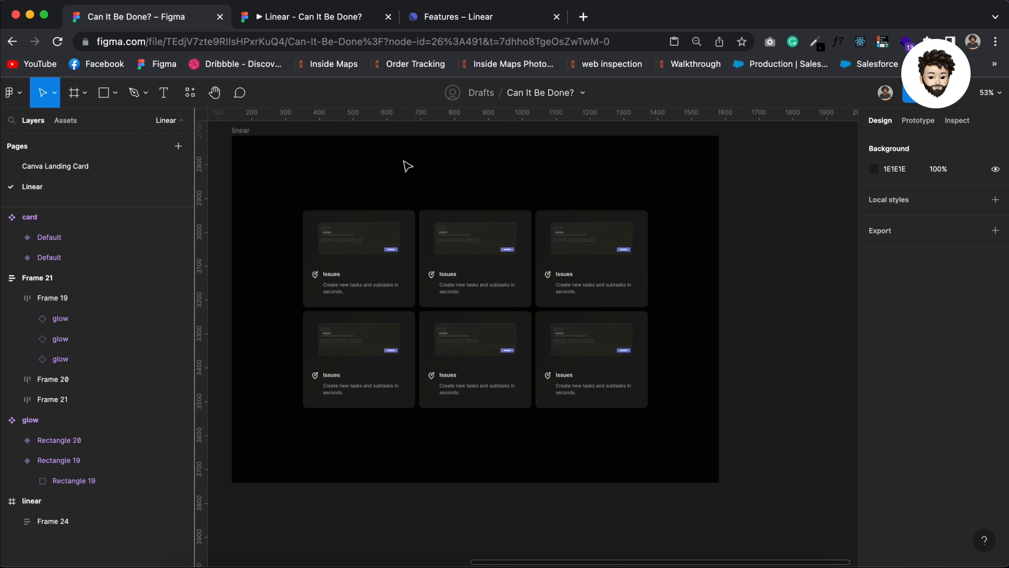
Switch to the prototype preview and examine the glow and border hover effect on the six cards
click(326, 17)
scroll(577, 256, down, 3)
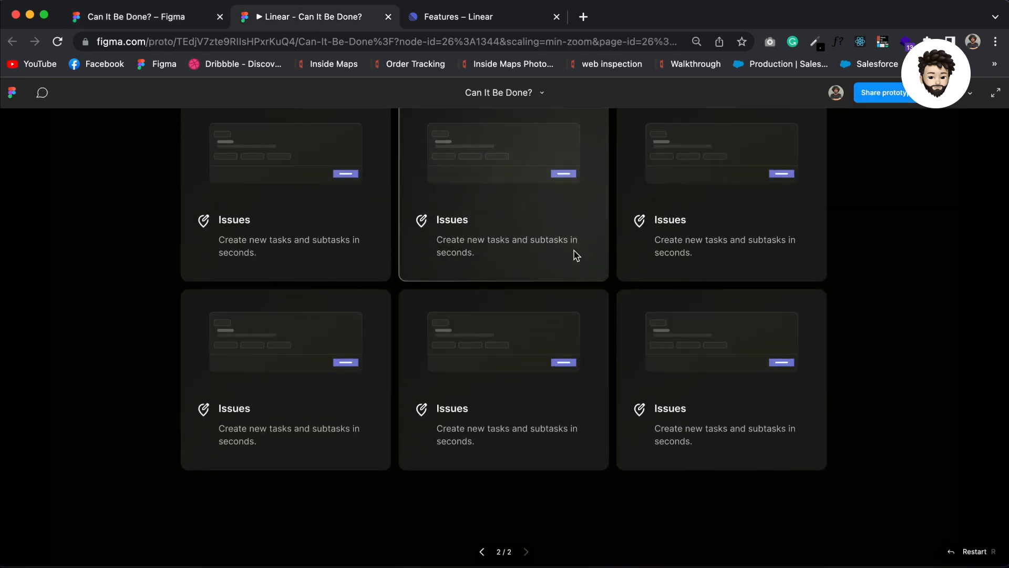
scroll(577, 256, up, 1)
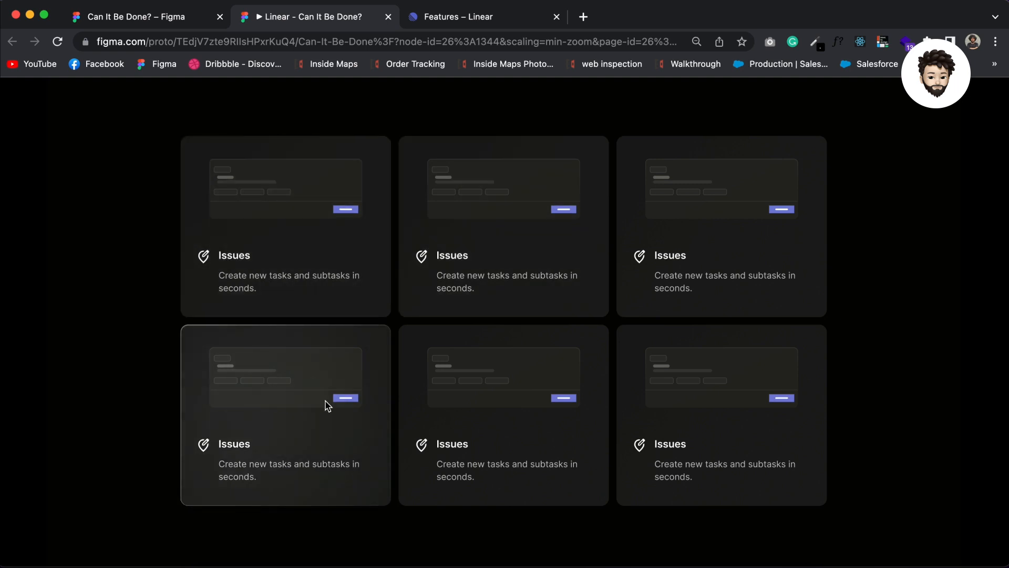
Return to the design file and set the bordered card variant's stroke opacity to 25%
click(154, 24)
scroll(435, 228, left, 10)
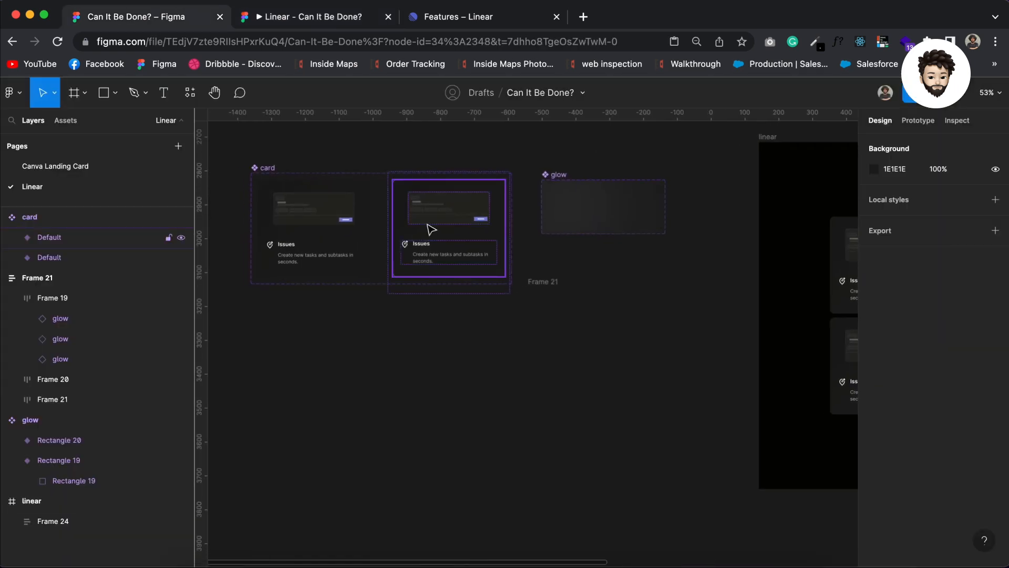
click(431, 230)
scroll(909, 406, down, 5)
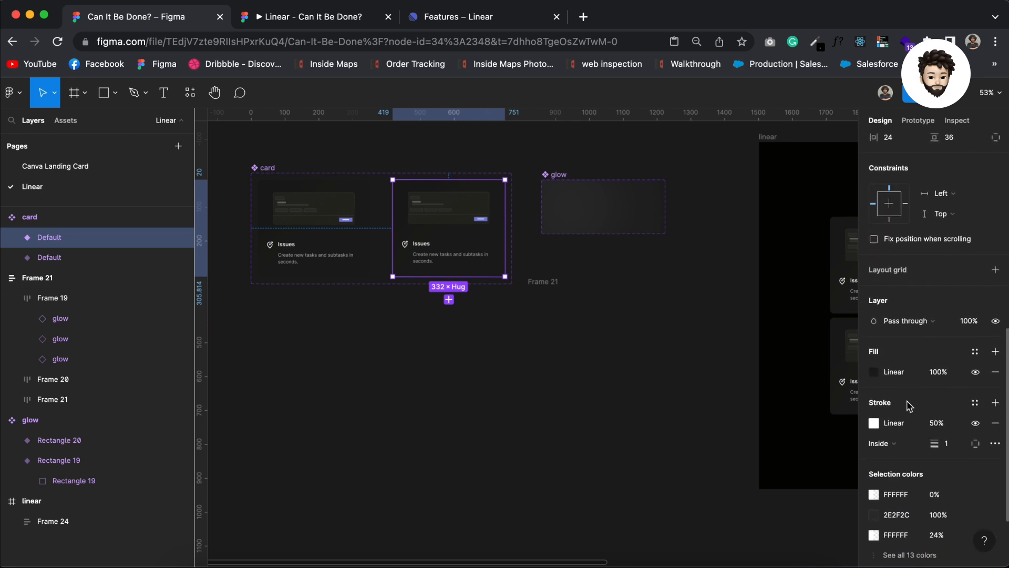
click(942, 427)
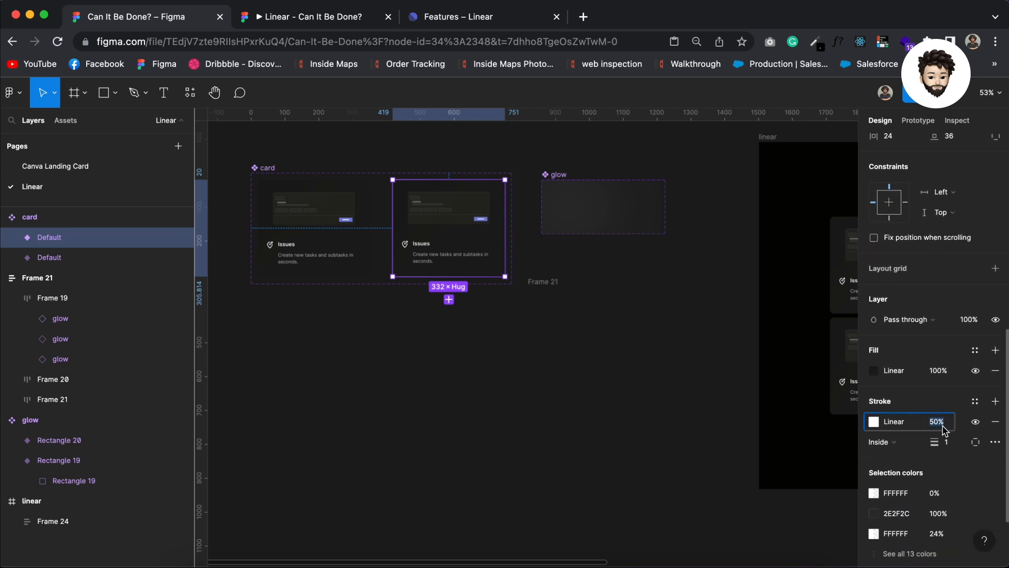
text(25)
key(Return)
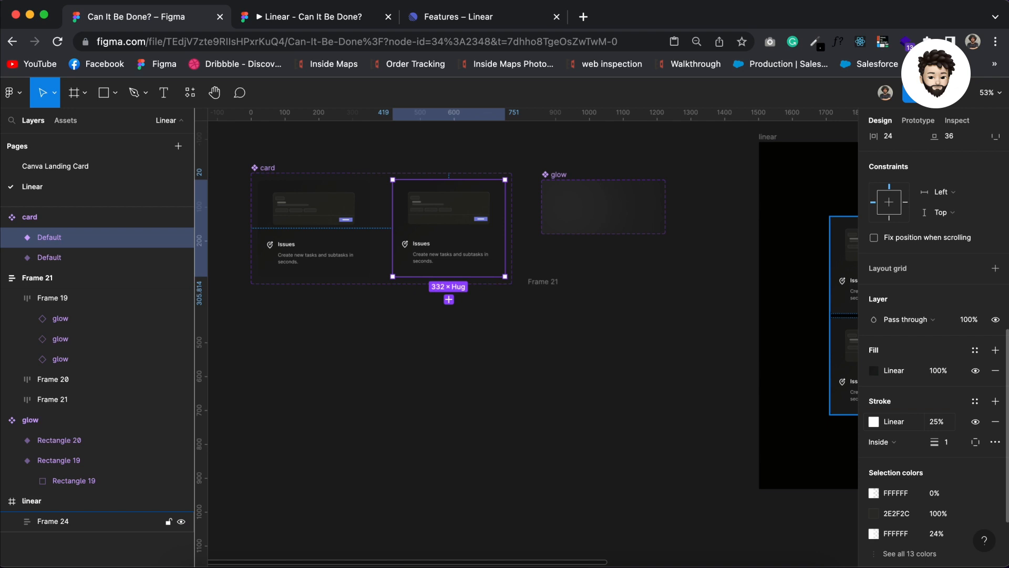
Return to the prototype preview and check the cards' hover effect with the fainter border
click(505, 324)
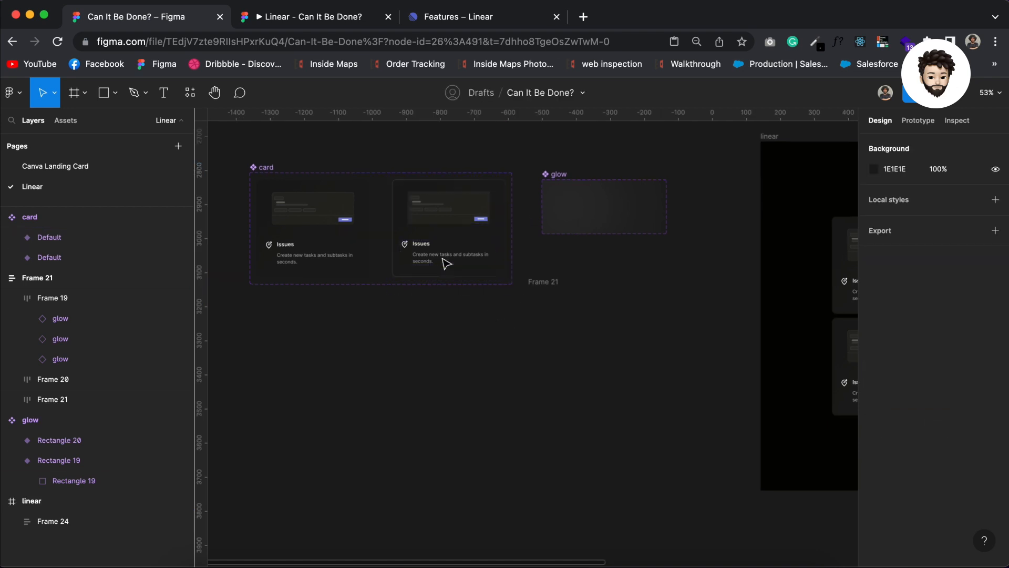
scroll(446, 261, up, 3)
click(282, 16)
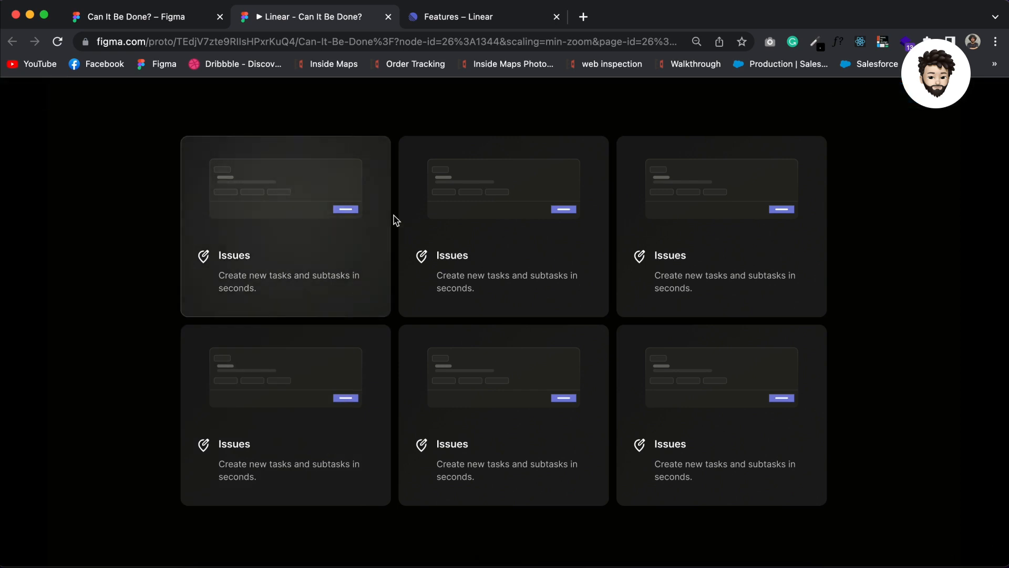
Compare the card hover effect on Linear's Features page with the prototype preview, and return to the design file to review the six-card grid
click(486, 16)
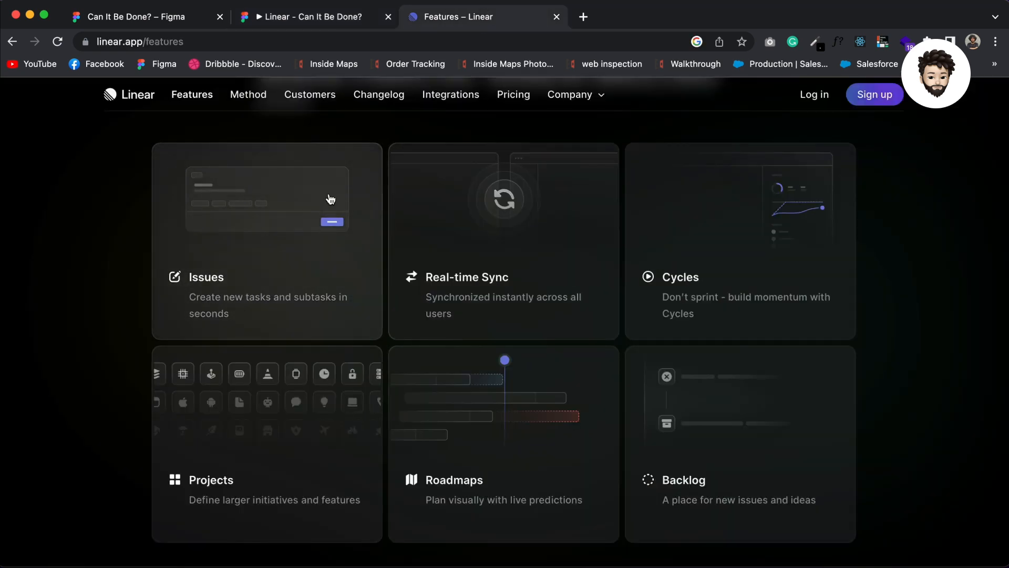
click(278, 17)
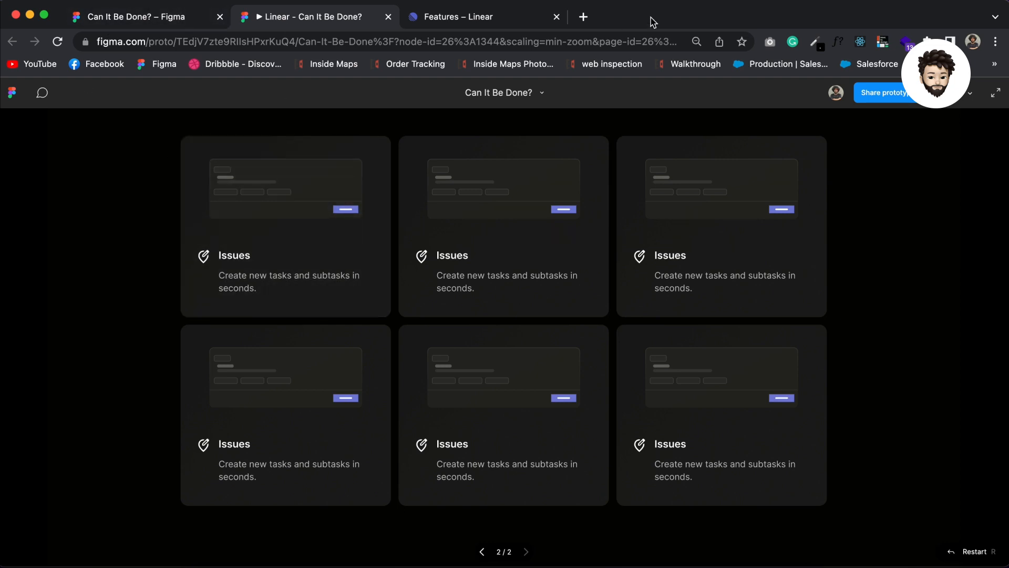
click(174, 16)
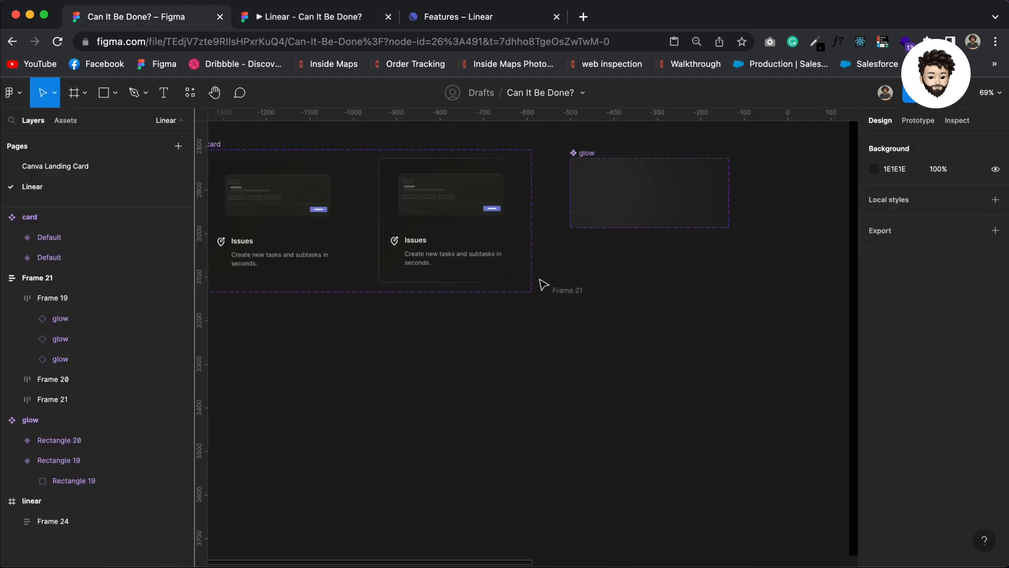
scroll(544, 284, down, 3)
scroll(544, 284, right, 10)
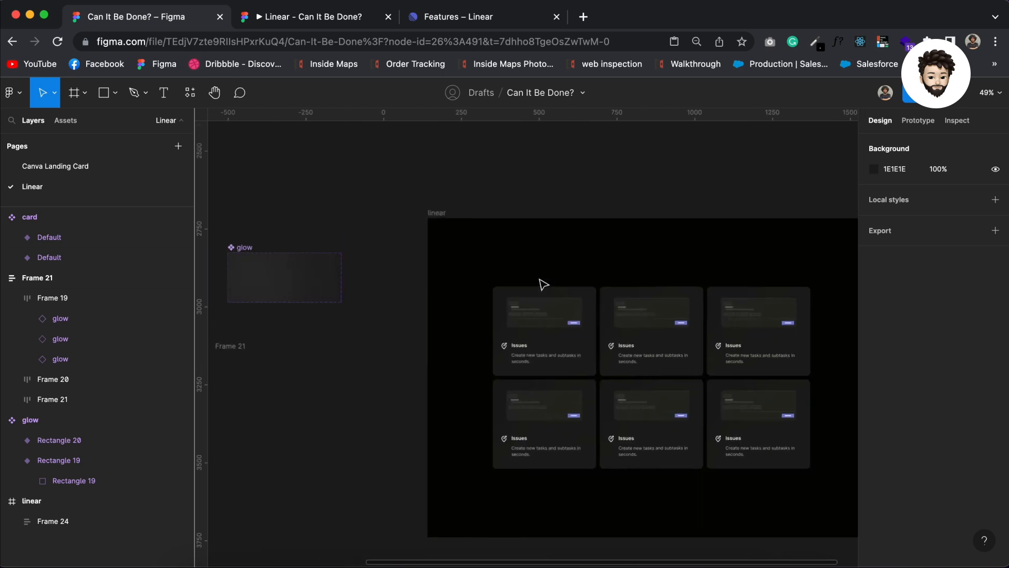
scroll(544, 285, down, 2)
scroll(544, 284, right, 5)
scroll(544, 284, up, 3)
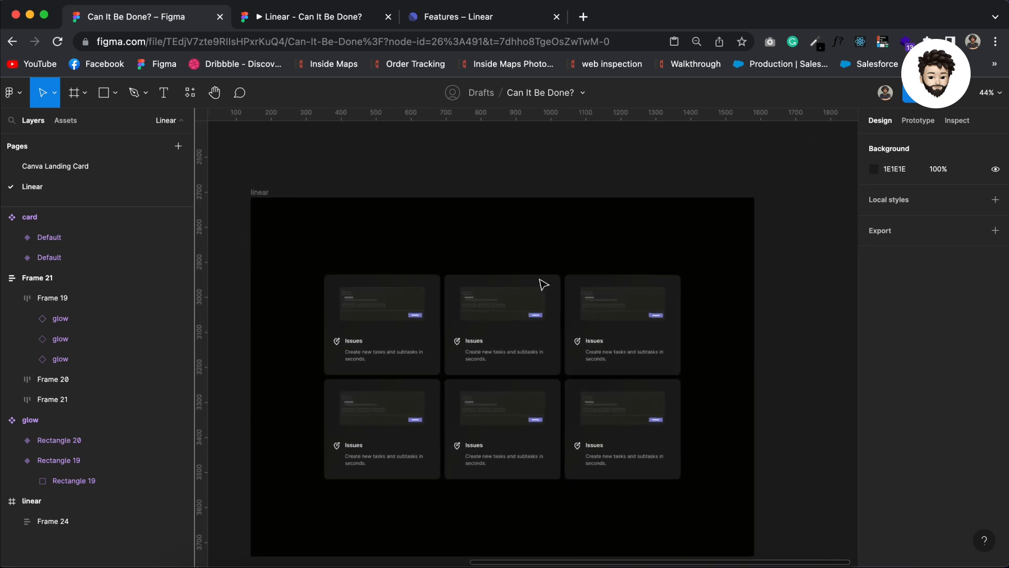
scroll(544, 285, down, 2)
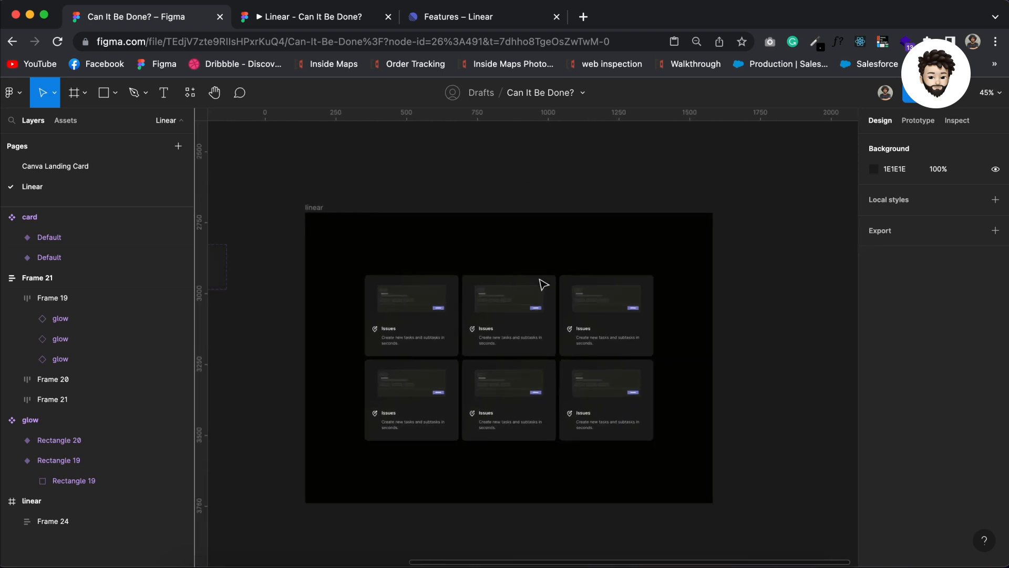
Switch to Linear's Features page and examine the glowing icon grid in its hero section
click(435, 18)
scroll(468, 259, up, 10)
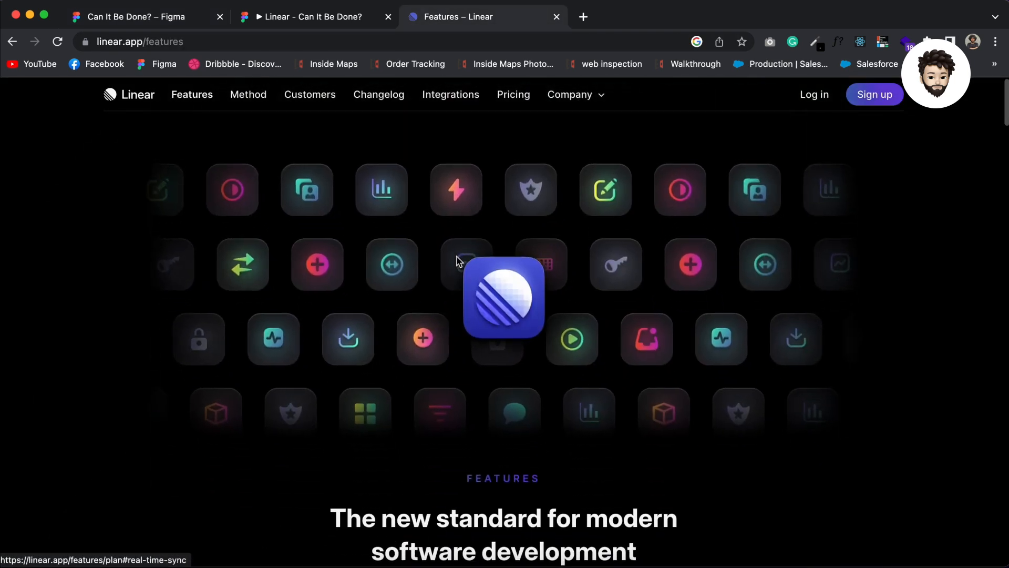